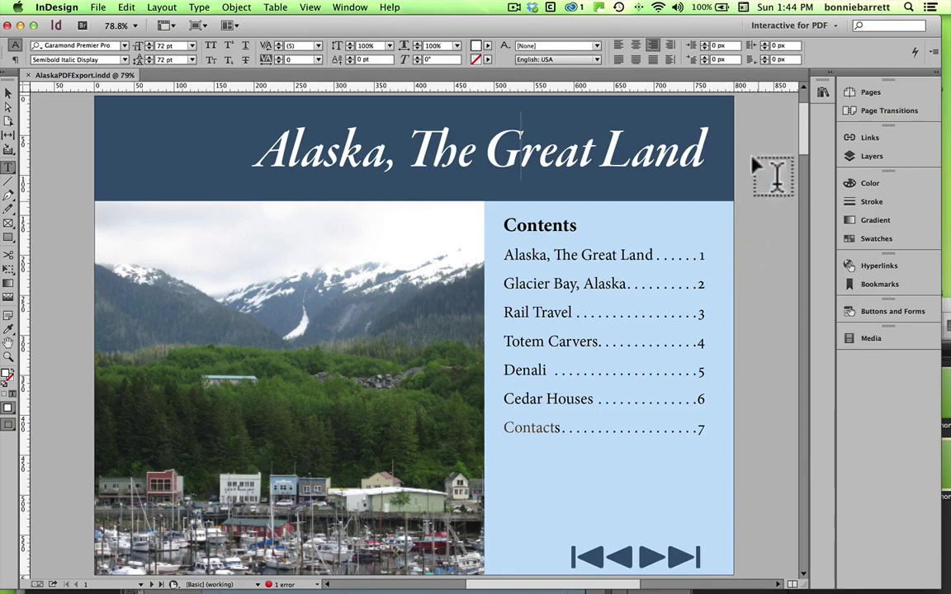
# Step: Choose the Interactive for PDF workspace
pyautogui.click(797, 25)
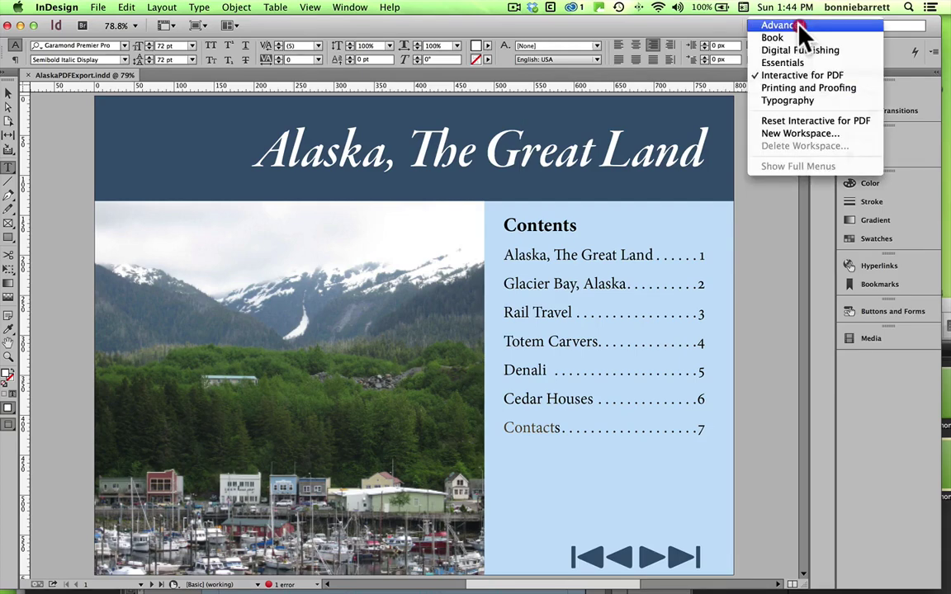
pyautogui.click(807, 79)
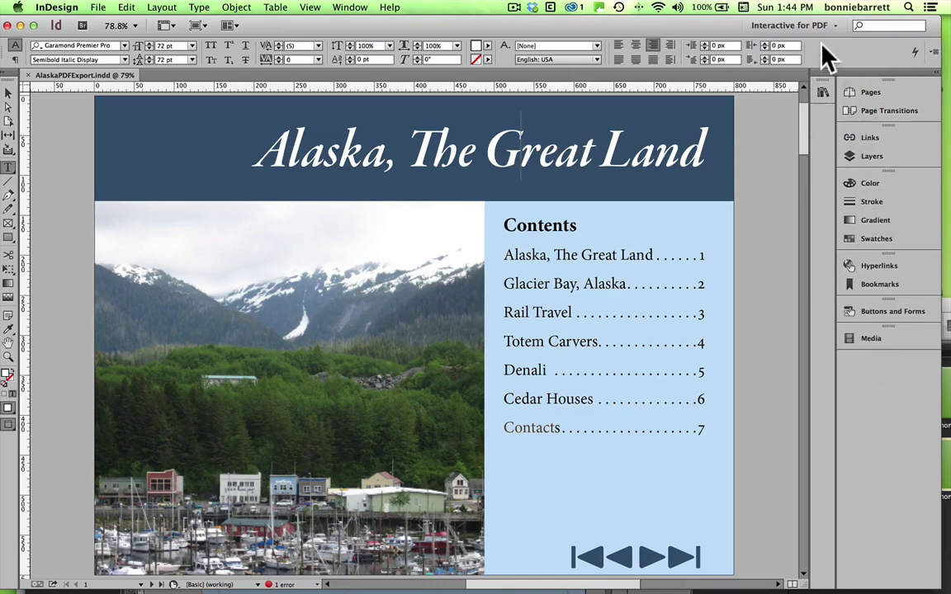
pyautogui.click(803, 25)
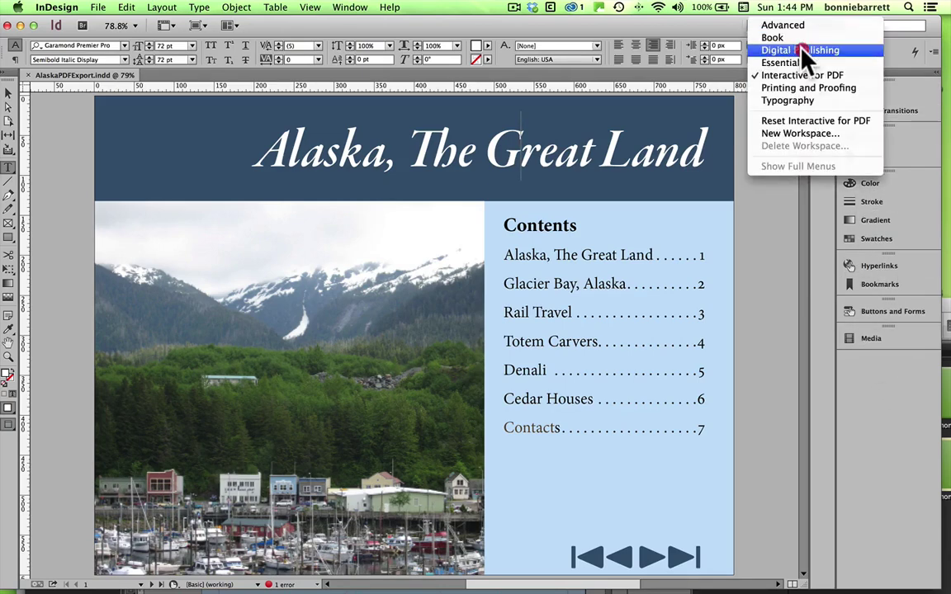
pyautogui.click(805, 76)
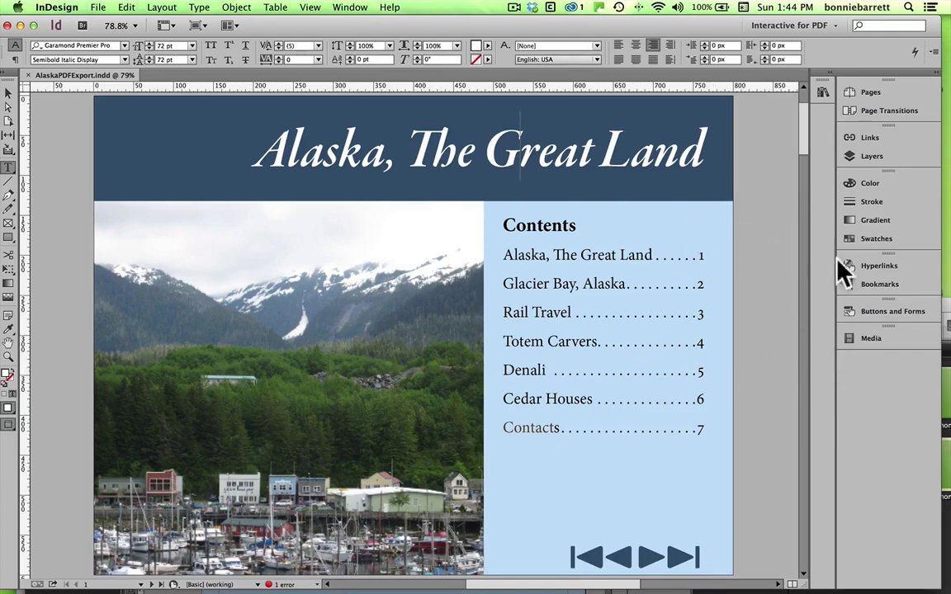
# Step: Open the SWF Preview, enlarge it, and play a preview of the whole document
pyautogui.click(350, 7)
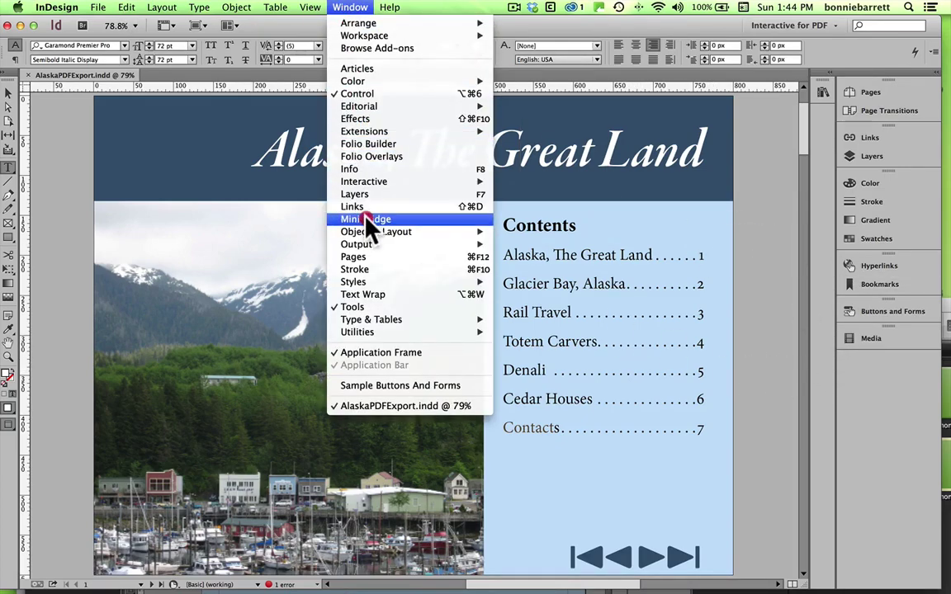
pyautogui.moveTo(371, 183)
pyautogui.click(558, 282)
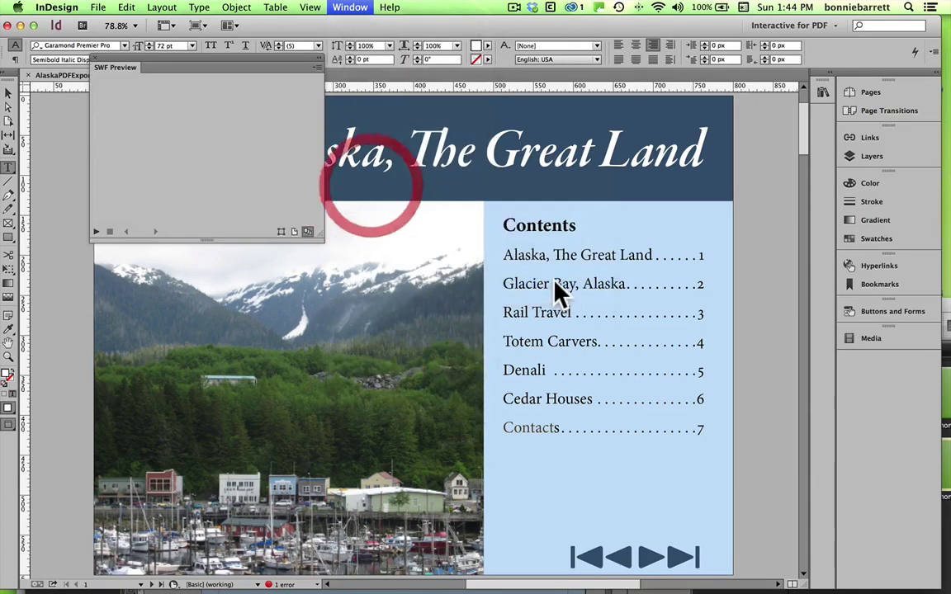
pyautogui.moveTo(308, 223); pyautogui.dragTo(590, 435)
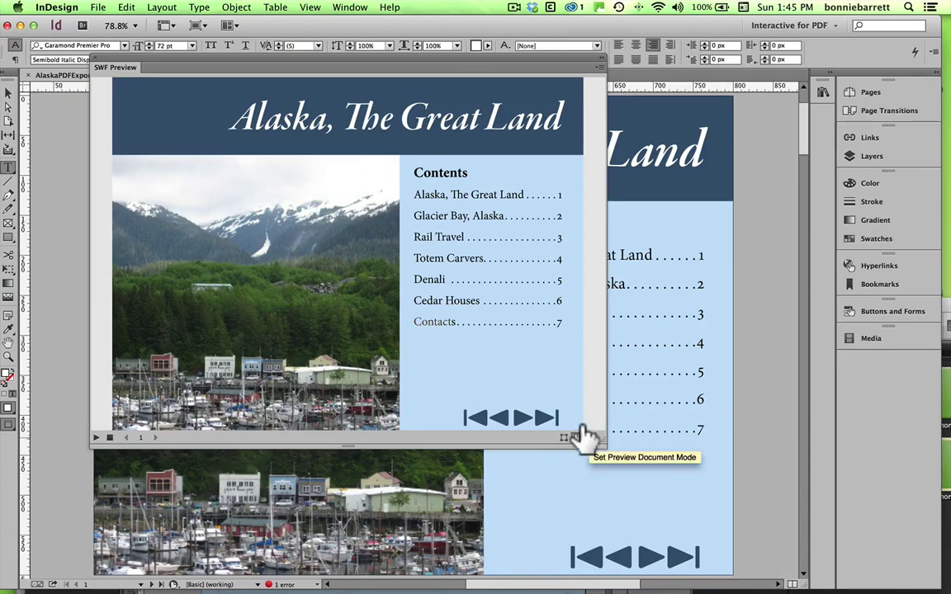
pyautogui.click(583, 436)
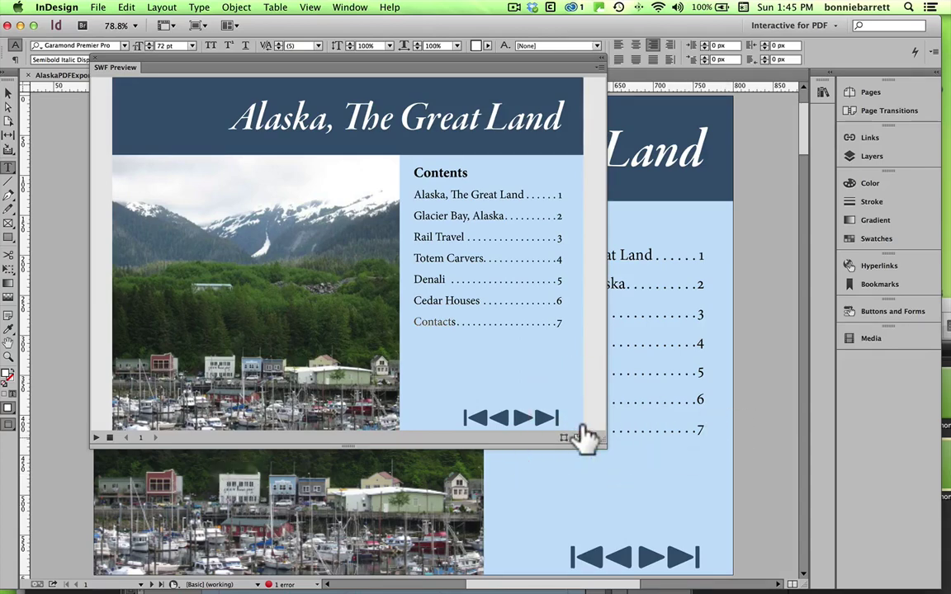
pyautogui.click(91, 437)
# Step: Test the Glacier Bay, Alaska contents link and the first-page and next-page buttons in the preview, ending on the Rail Travel page
pyautogui.click(502, 229)
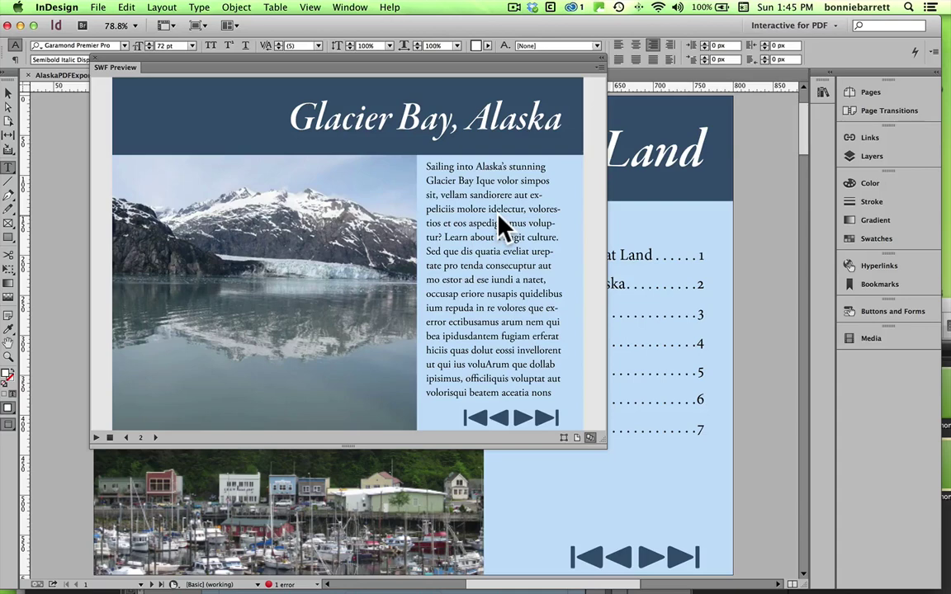
pyautogui.click(478, 421)
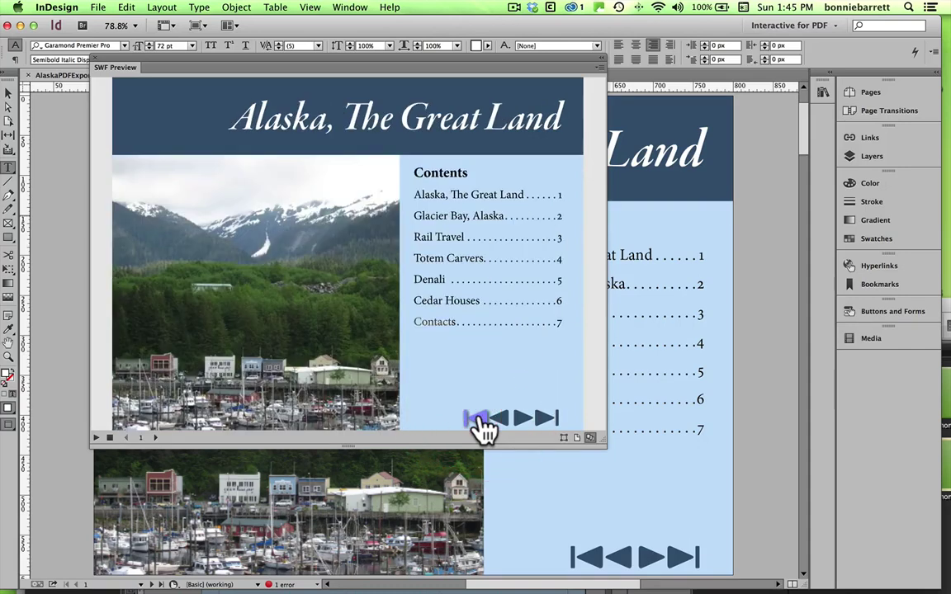
pyautogui.click(525, 422)
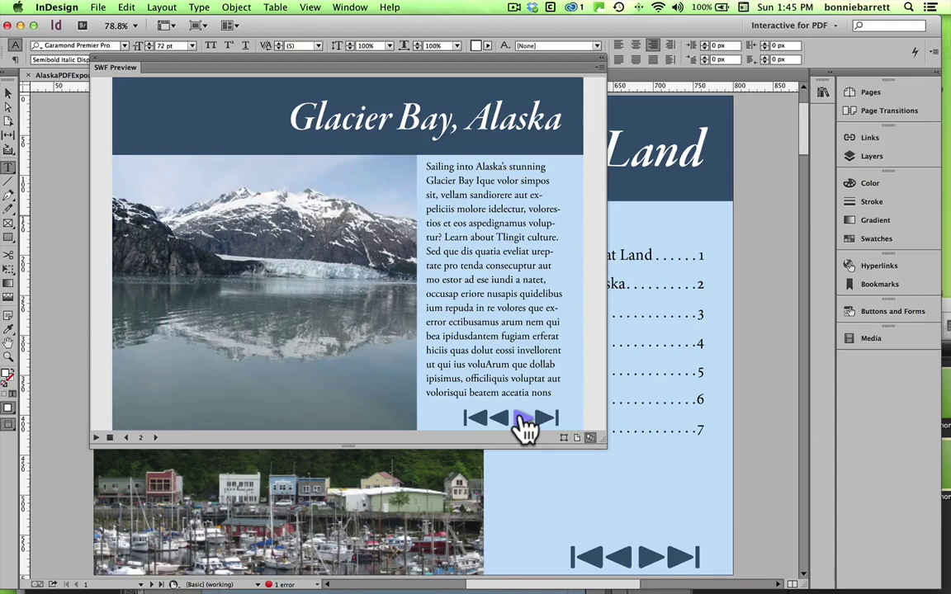
pyautogui.click(523, 418)
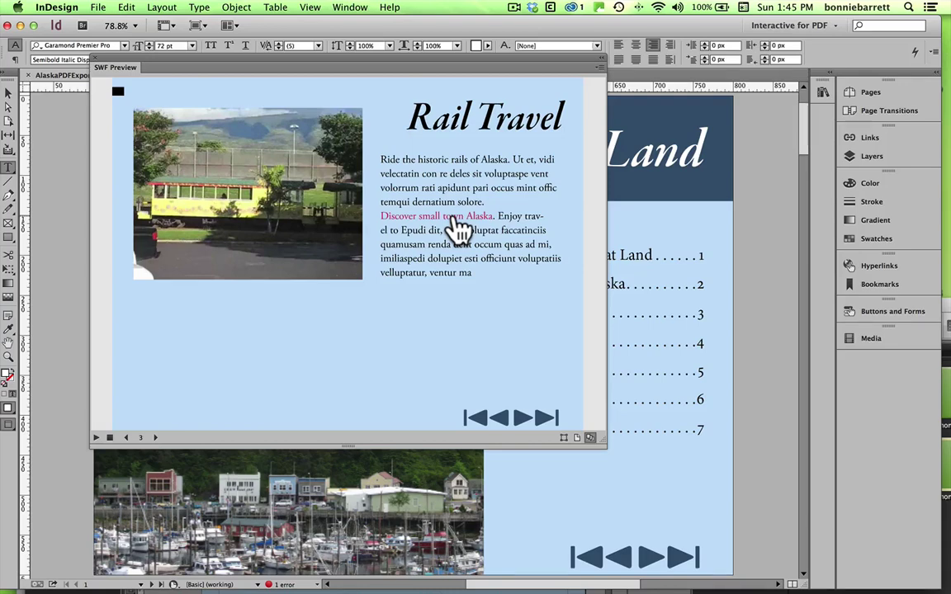
# Step: Test the "Discover small town Alaska" link in the preview and page forward to the Contacts page
pyautogui.click(454, 218)
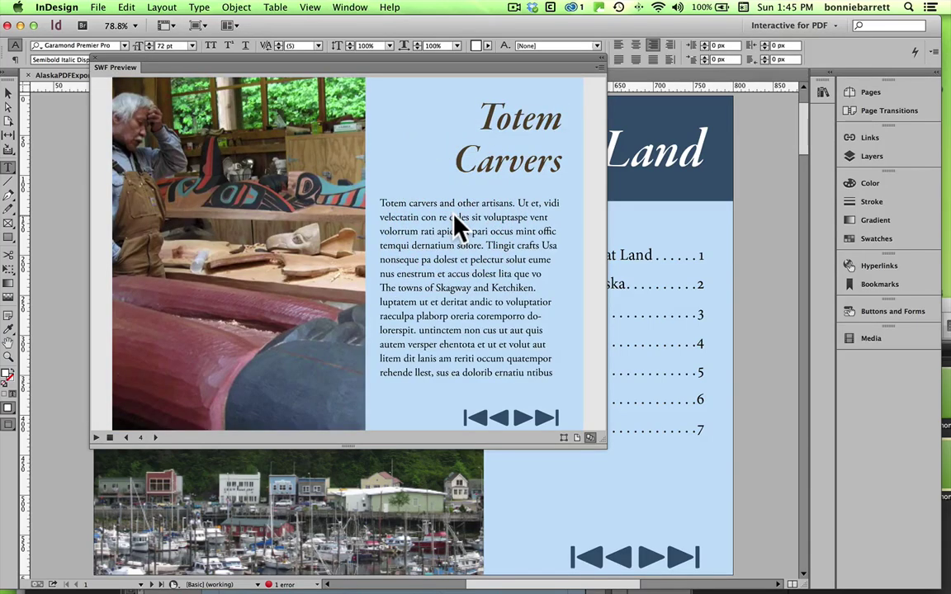
pyautogui.click(522, 419)
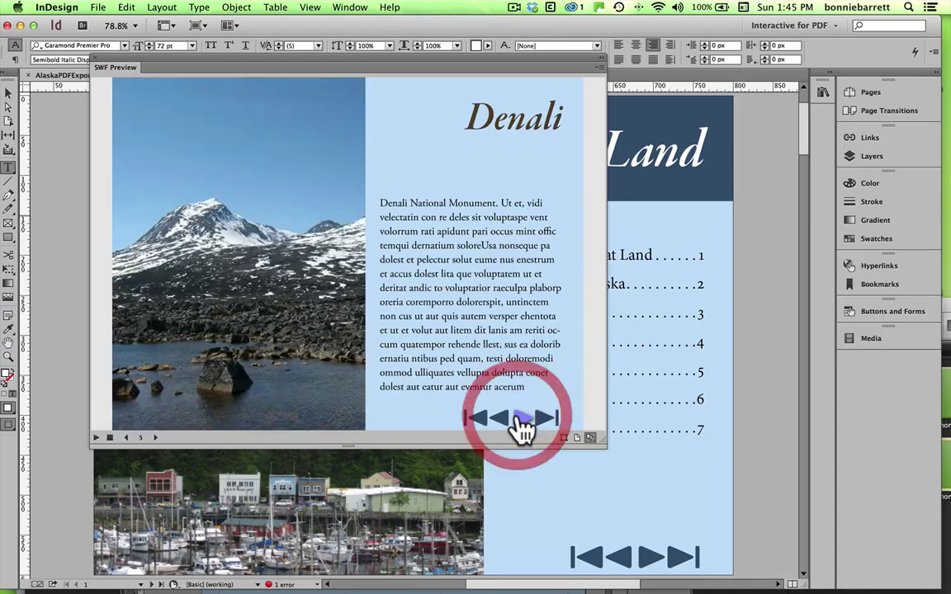
pyautogui.click(522, 419)
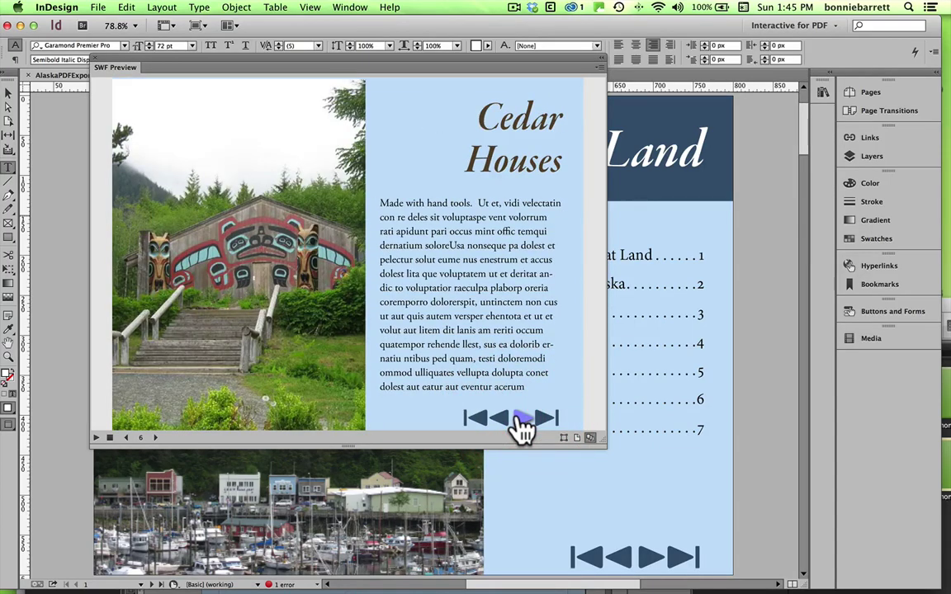
pyautogui.click(523, 418)
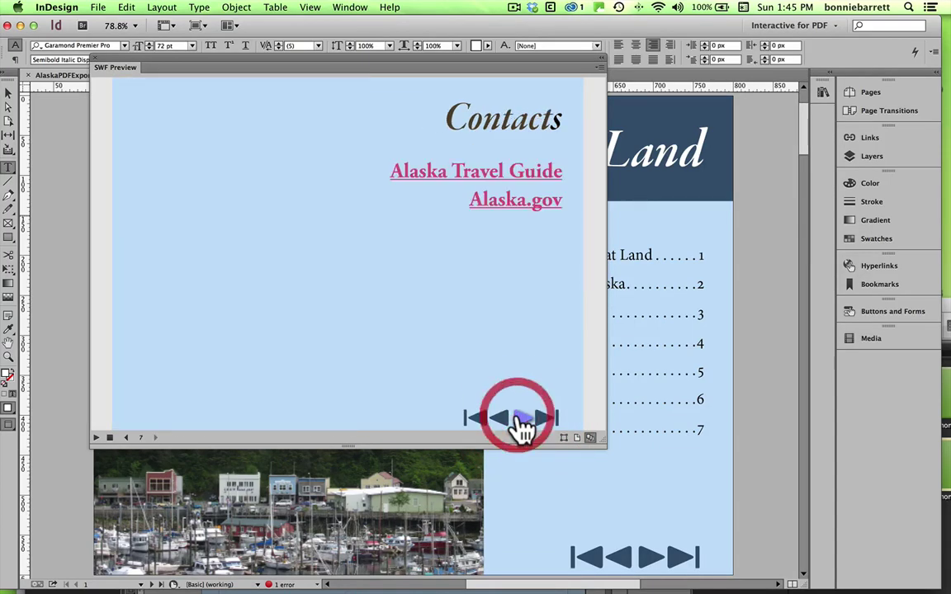
# Step: Test the Alaska.gov hyperlink on the previewed Contacts page and return to InDesign from Safari
pyautogui.click(488, 206)
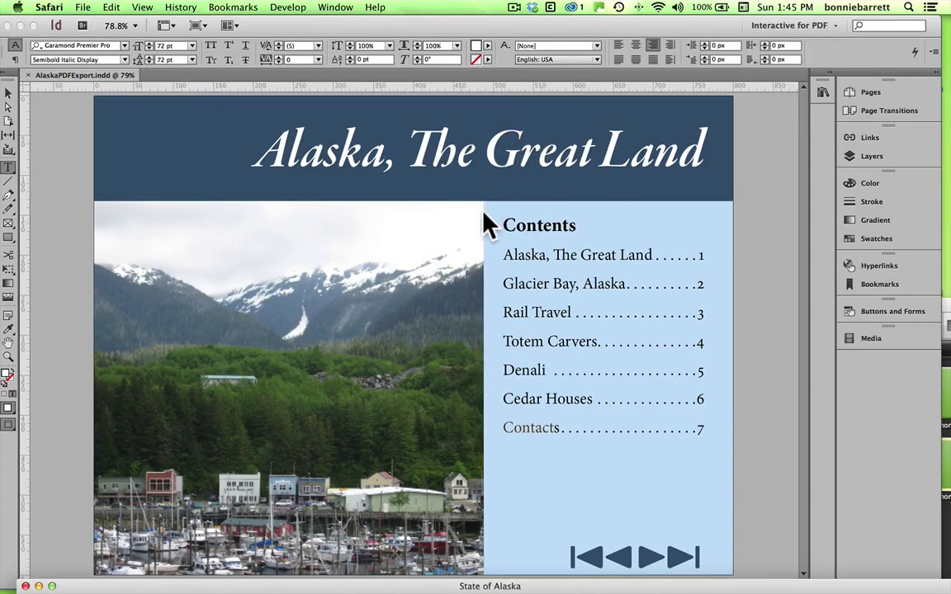
pyautogui.moveTo(454, 585)
pyautogui.mouseDown()
pyautogui.moveTo(444, 29)
pyautogui.moveTo(458, 582)
pyautogui.mouseUp()
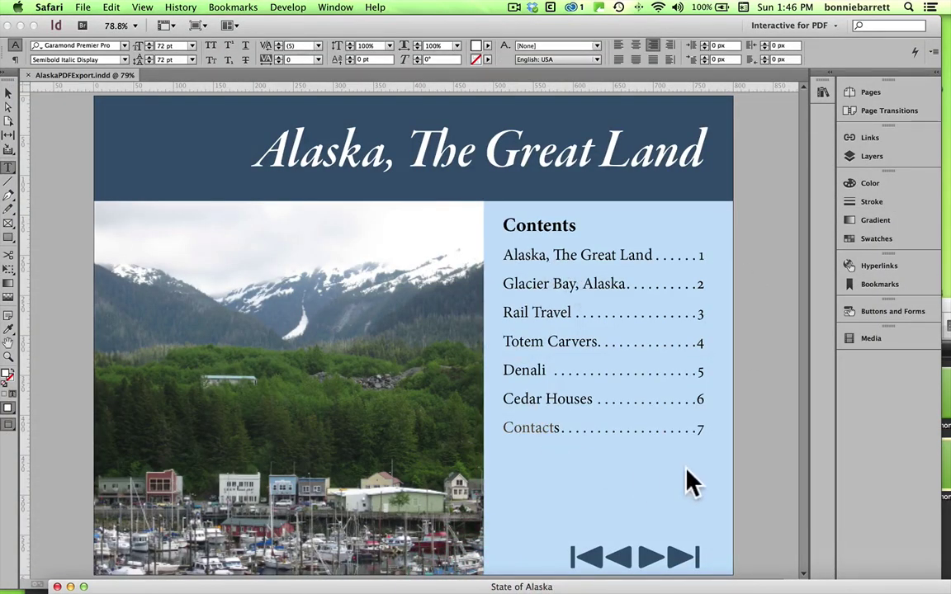
pyautogui.click(601, 450)
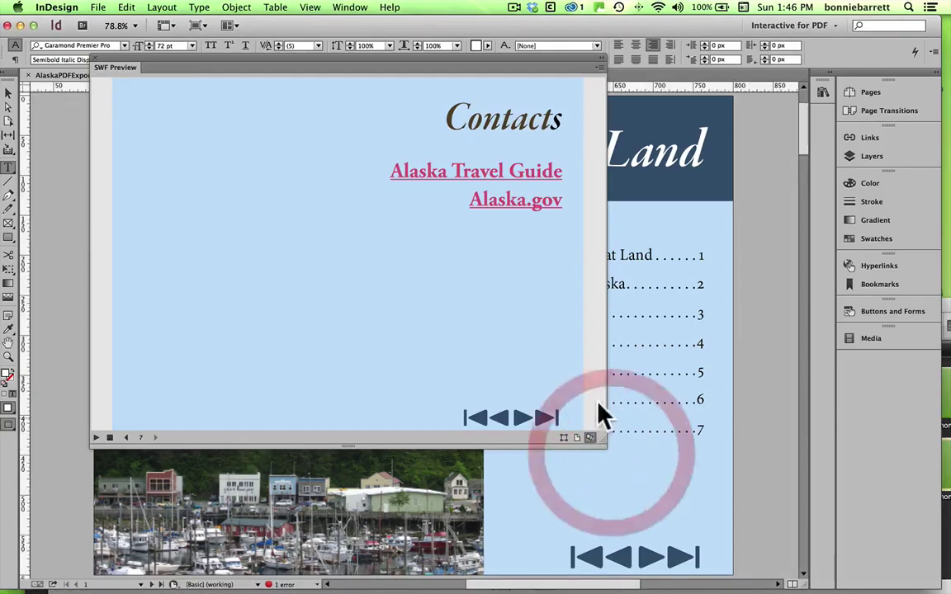
# Step: Page back to Rail Travel in the preview, play and stop its video, and close the preview
pyautogui.click(502, 421)
pyautogui.click(502, 420)
pyautogui.click(502, 421)
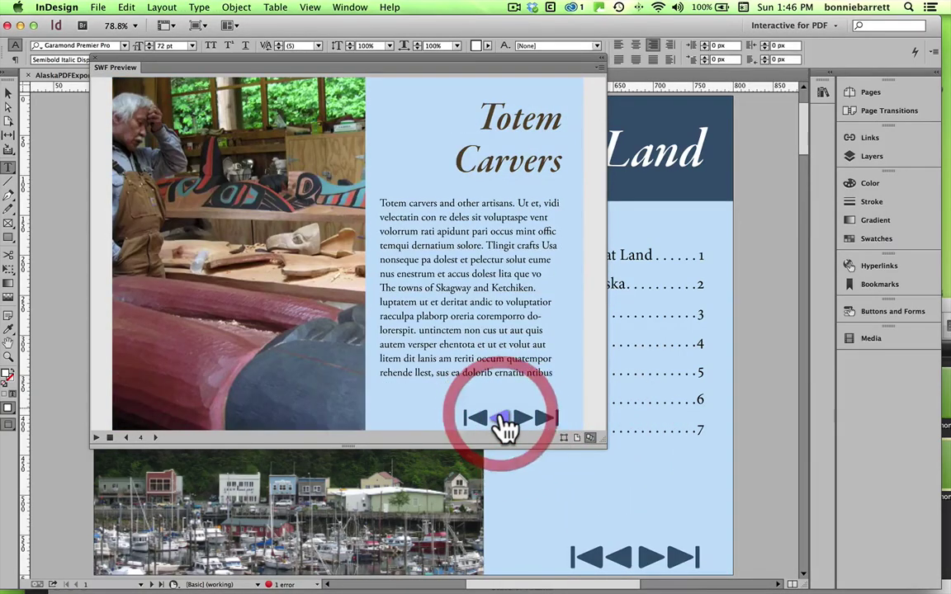
pyautogui.click(503, 421)
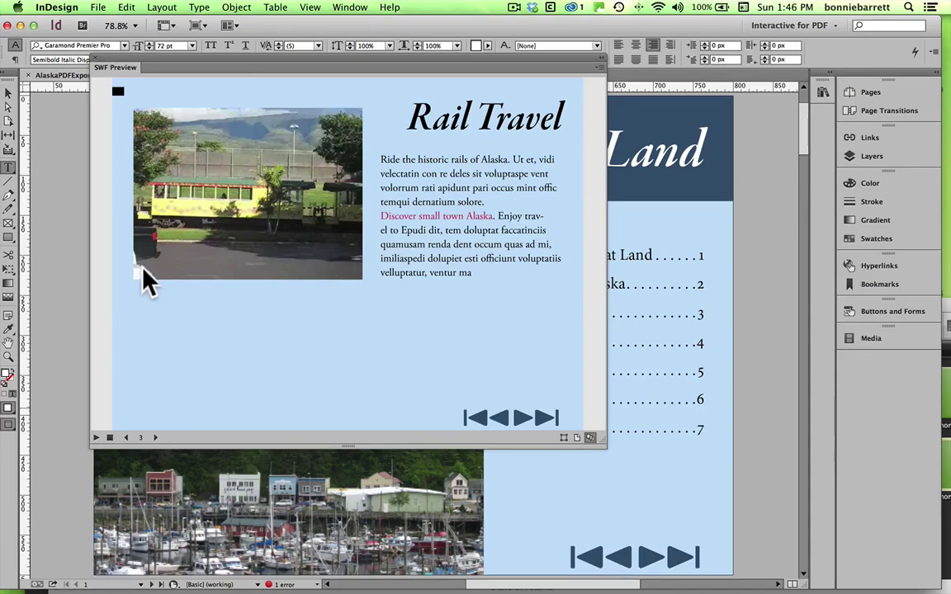
pyautogui.moveTo(144, 270)
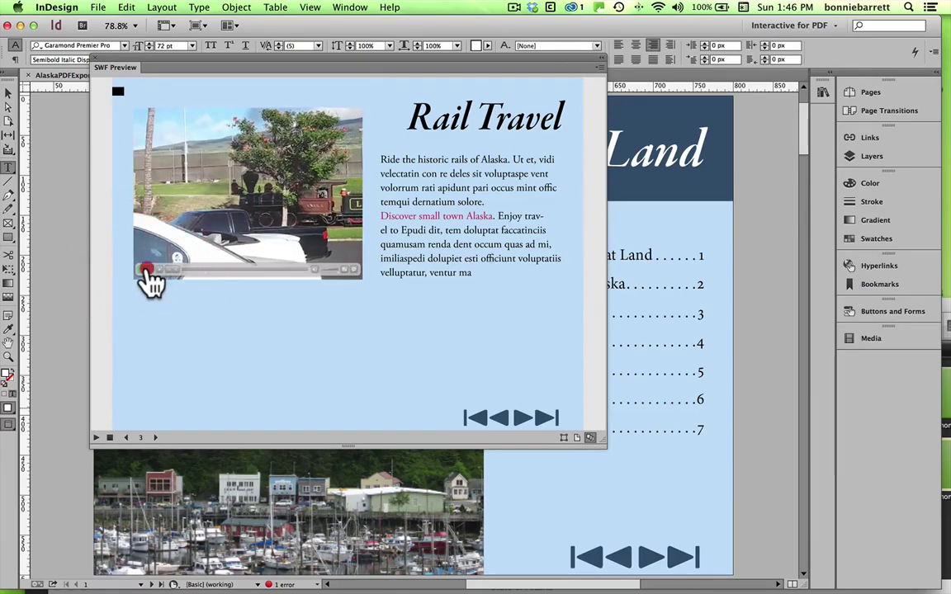
pyautogui.click(145, 270)
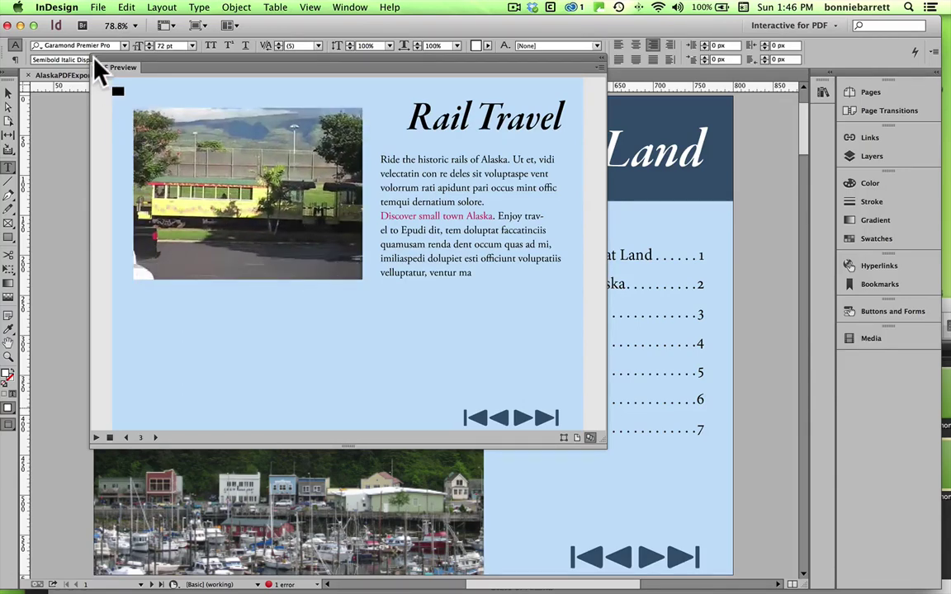
pyautogui.click(95, 65)
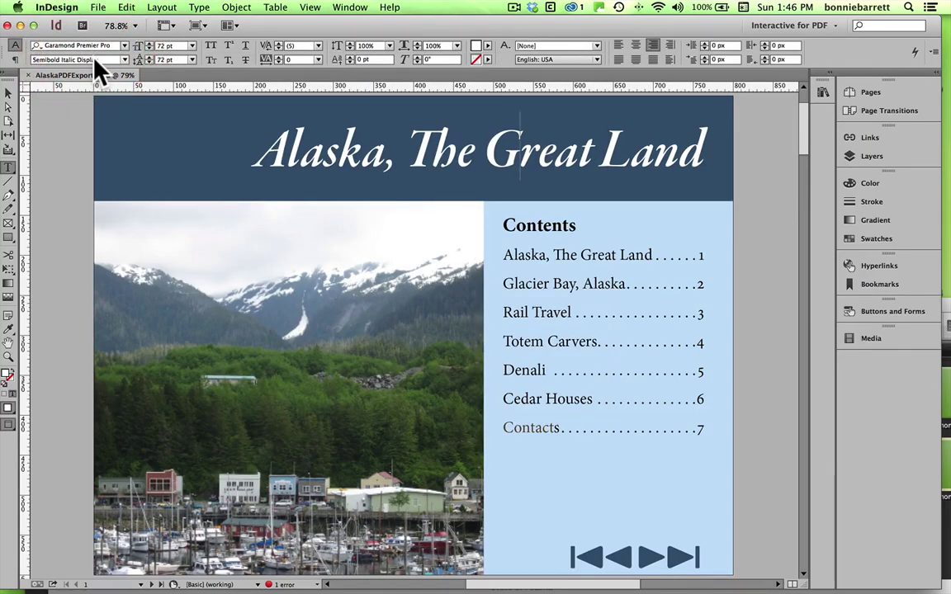
# Step: Open the Preflight panel and go to the overset text frame on page 4
pyautogui.click(122, 167)
pyautogui.click(315, 582)
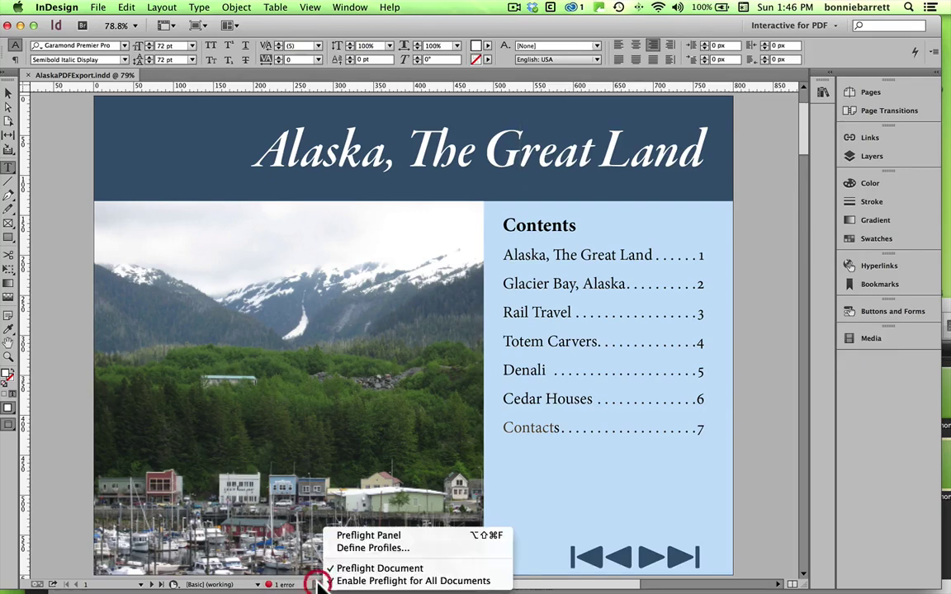
pyautogui.click(348, 534)
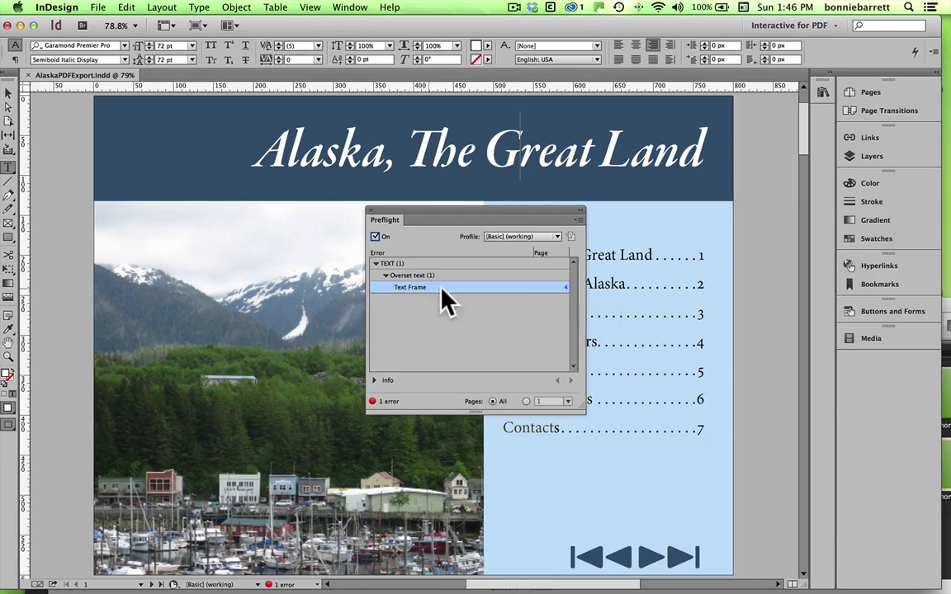
pyautogui.click(562, 287)
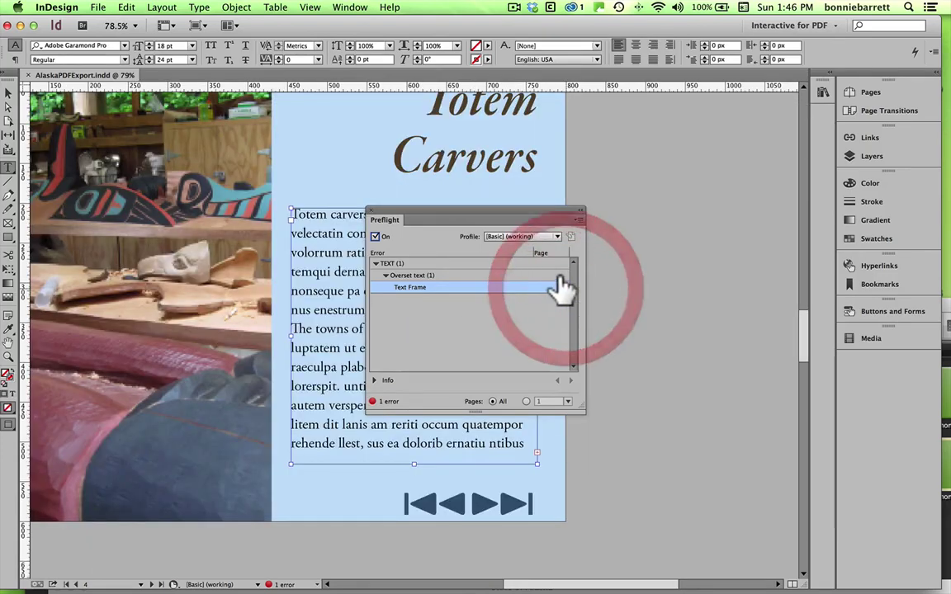
# Step: Extend the bottom edge of the Totem Carvers body text frame to a height of about 358 px to fit its overset text
pyautogui.moveTo(473, 209); pyautogui.dragTo(209, 107)
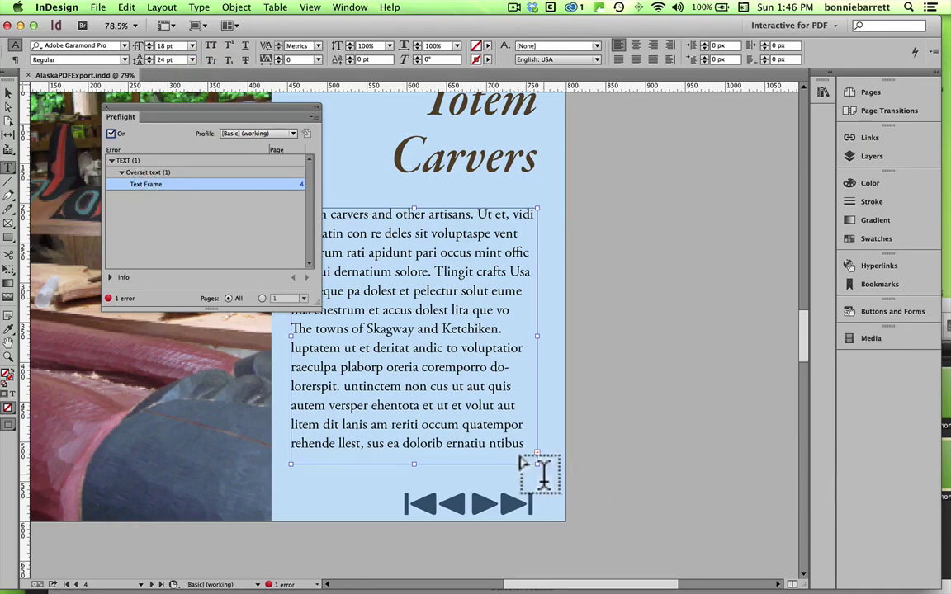
pyautogui.click(403, 464)
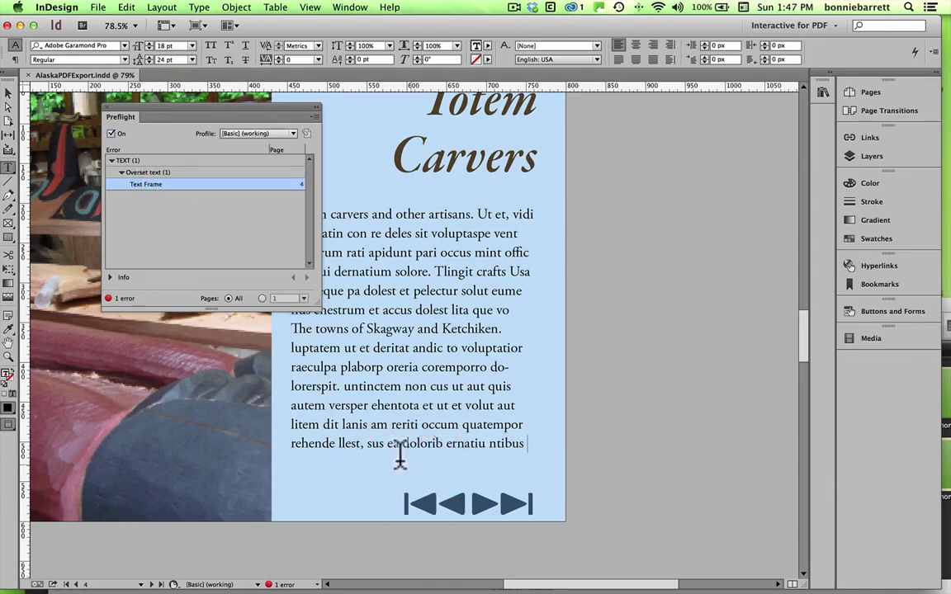
pyautogui.click(8, 93)
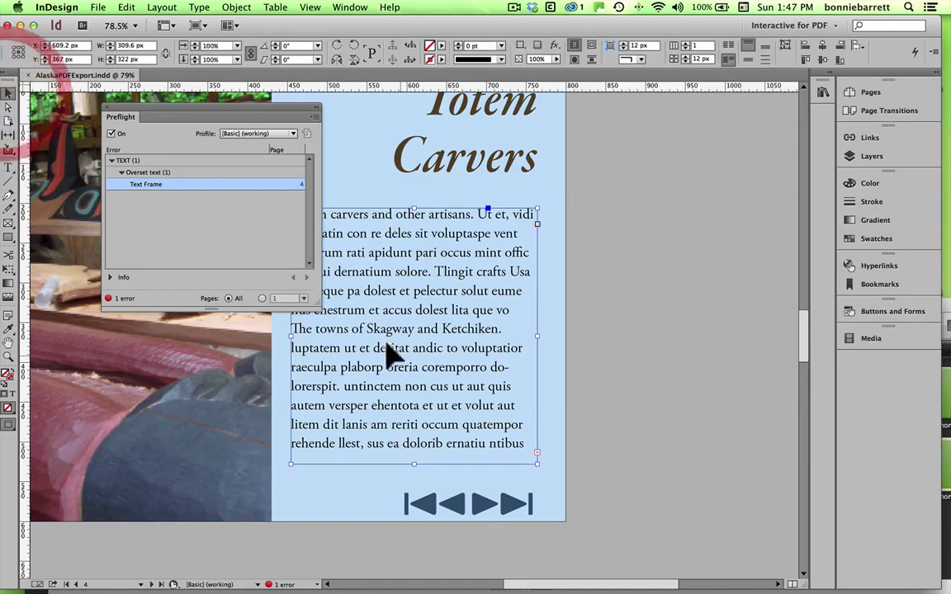
pyautogui.moveTo(407, 459); pyautogui.dragTo(413, 507)
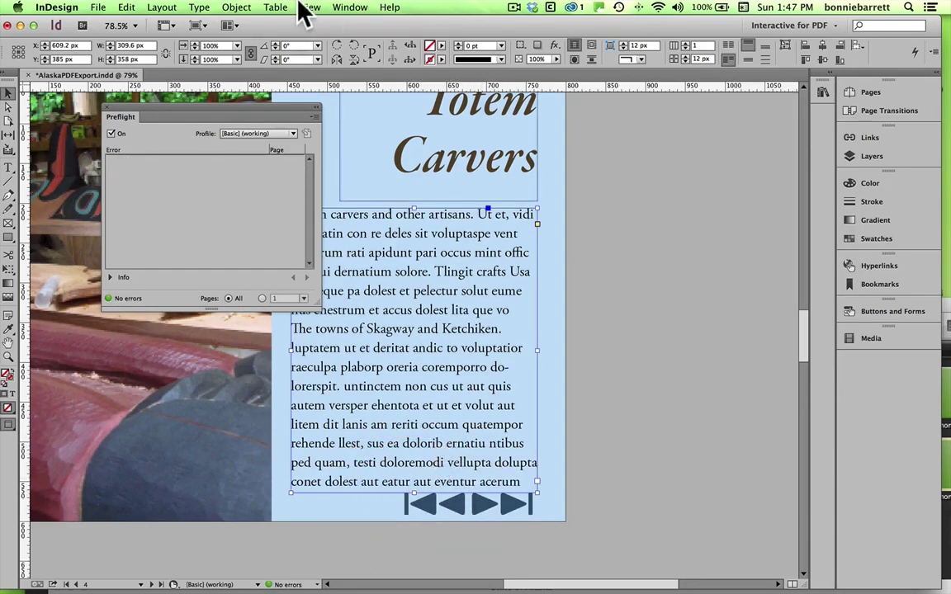
# Step: Review the document's fonts with Find Font, selecting Adobe Garamond Pro Regular, and close the dialog without replacing anything
pyautogui.click(202, 10)
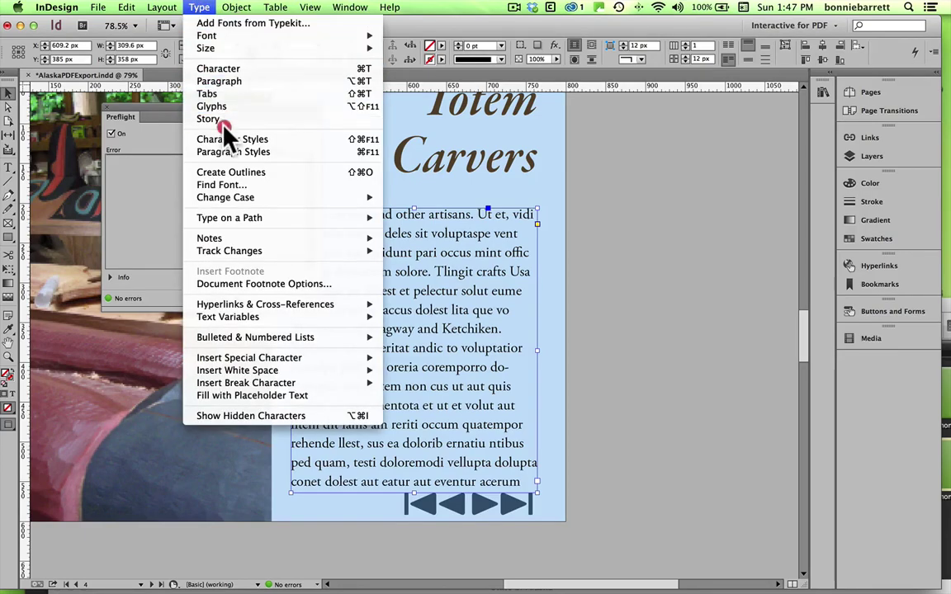
pyautogui.click(222, 184)
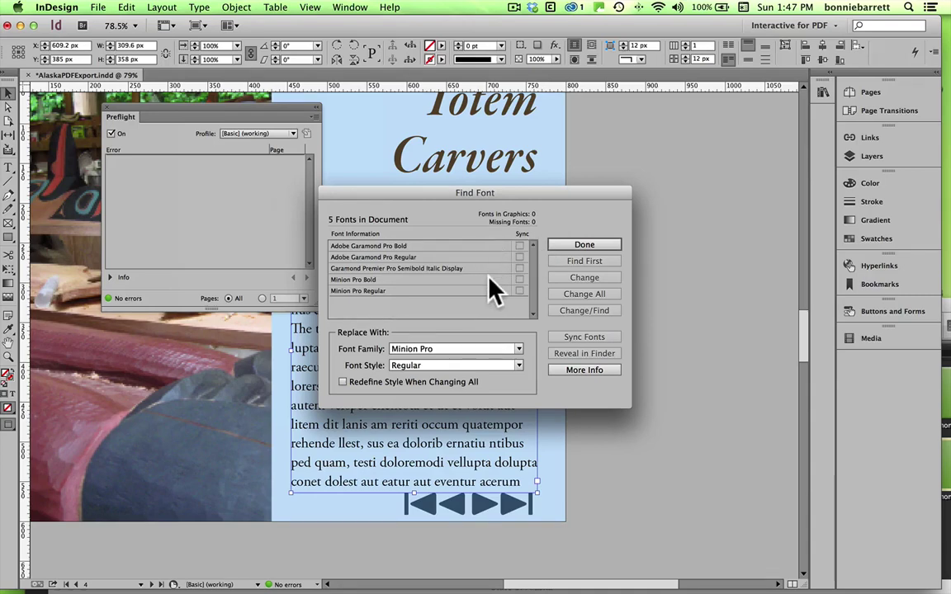
pyautogui.click(400, 257)
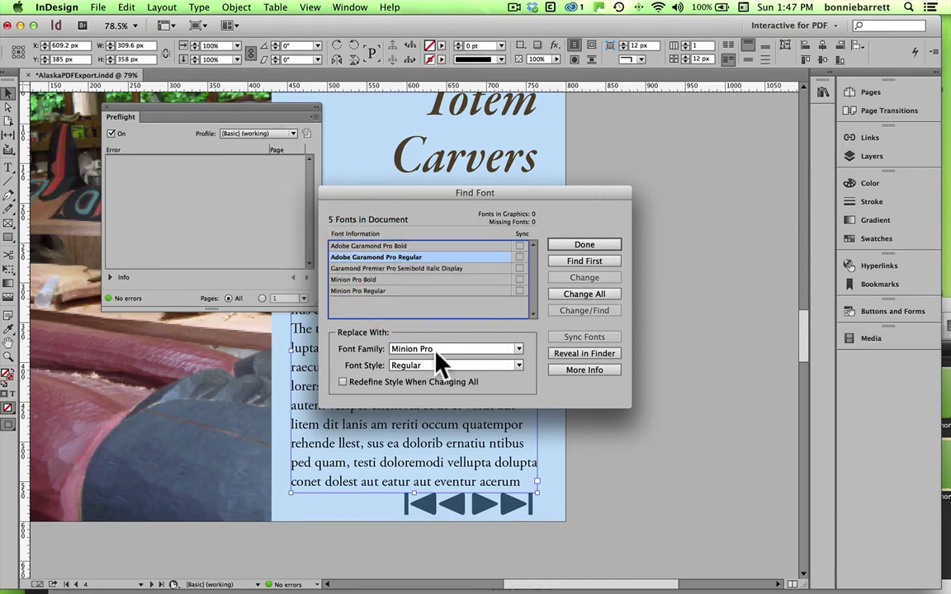
pyautogui.click(585, 247)
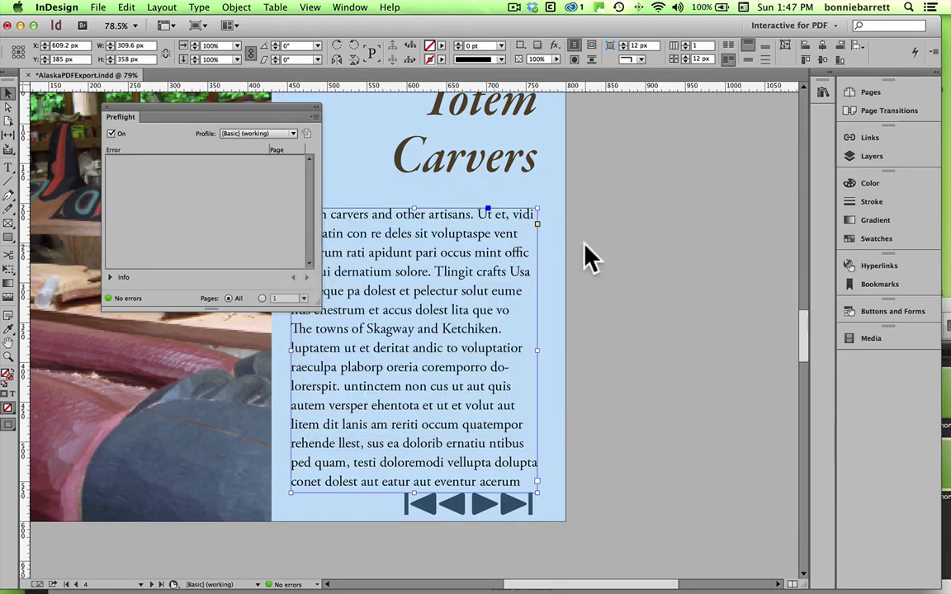
# Step: Open the Links panel and enlarge its list to check all the document's linked files
pyautogui.click(869, 136)
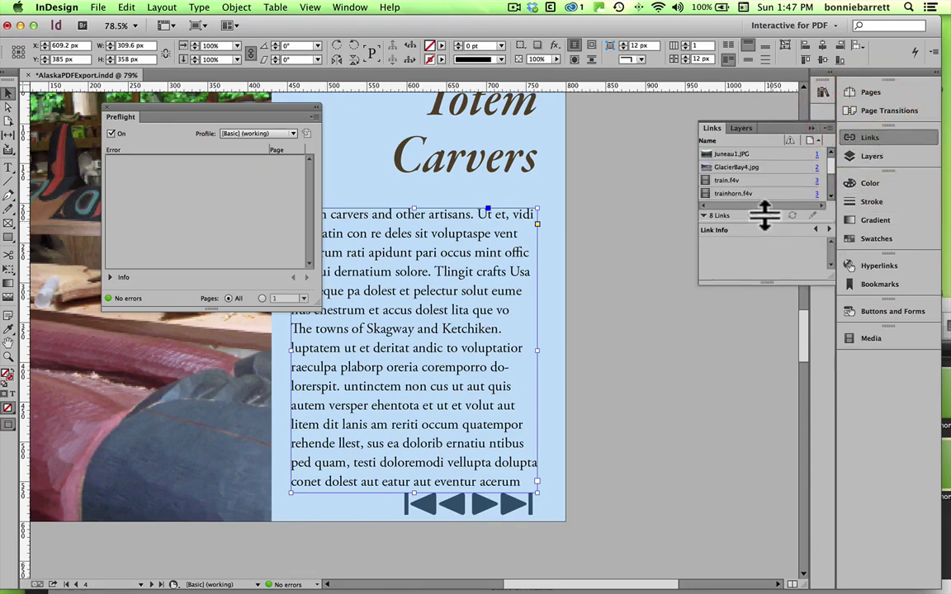
pyautogui.click(828, 271)
pyautogui.moveTo(827, 272); pyautogui.dragTo(833, 450)
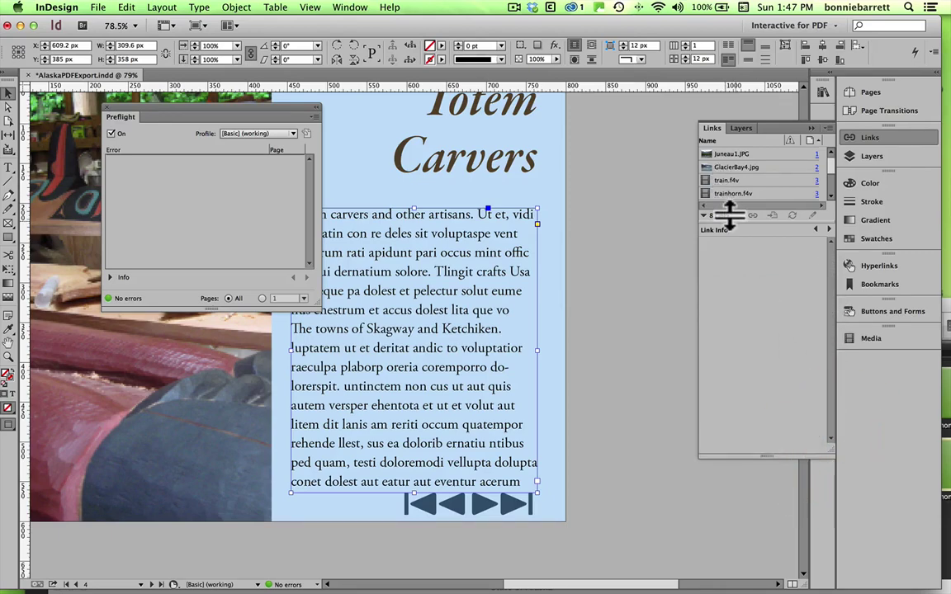
pyautogui.moveTo(730, 215); pyautogui.dragTo(735, 373)
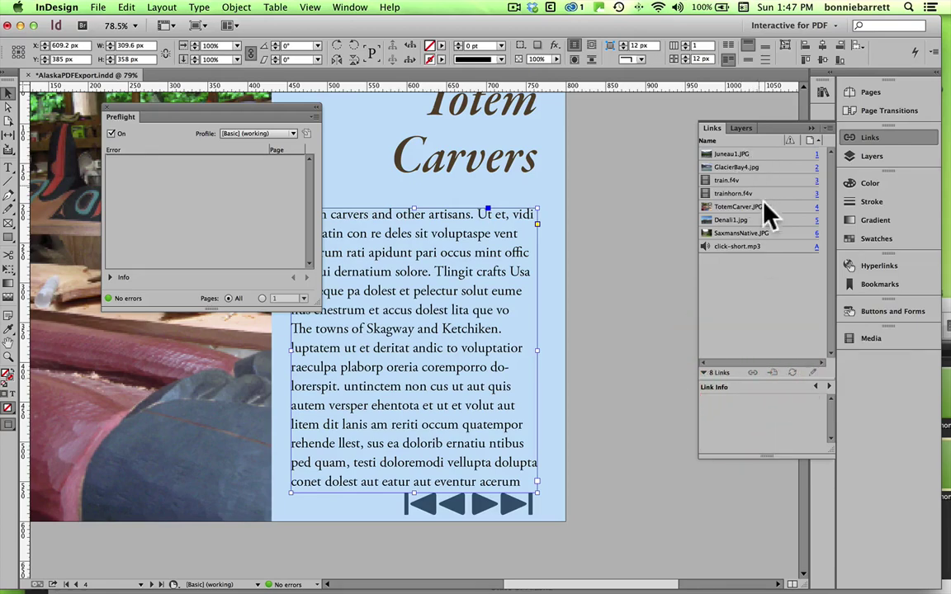
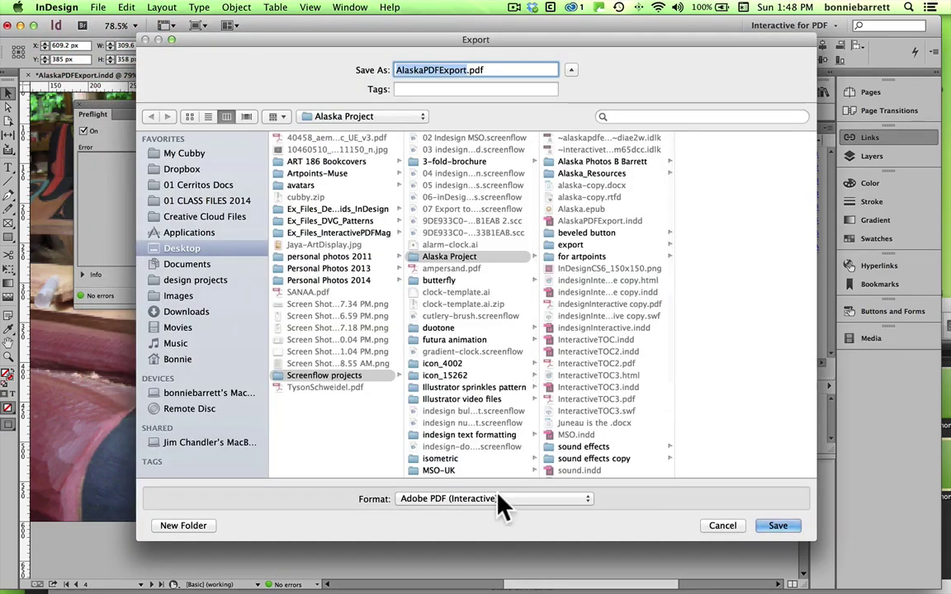
# Step: Save the export as AlaskaPDFExport.pdf in the Alaska Project folder, using the Adobe PDF (Interactive) format
pyautogui.click(424, 498)
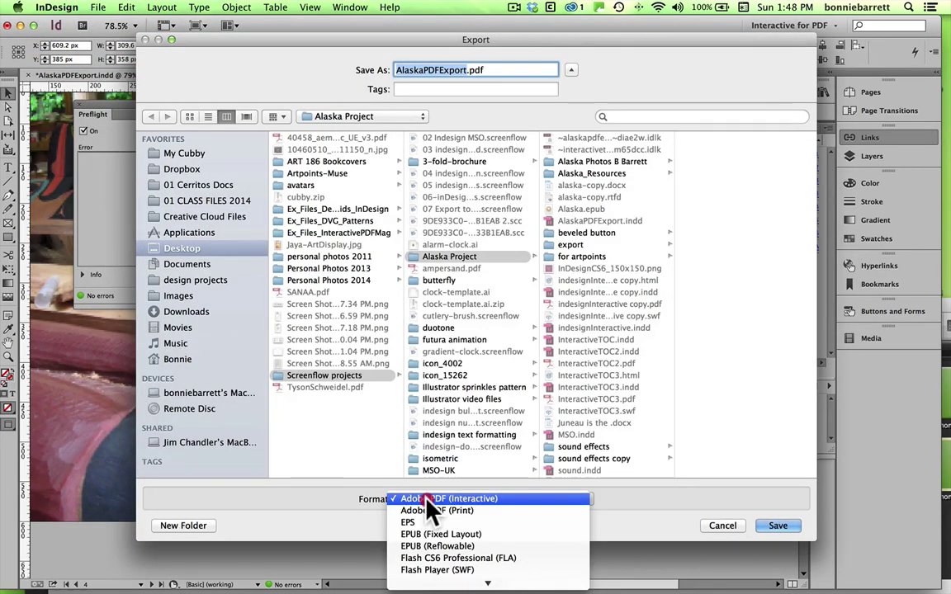
pyautogui.click(433, 500)
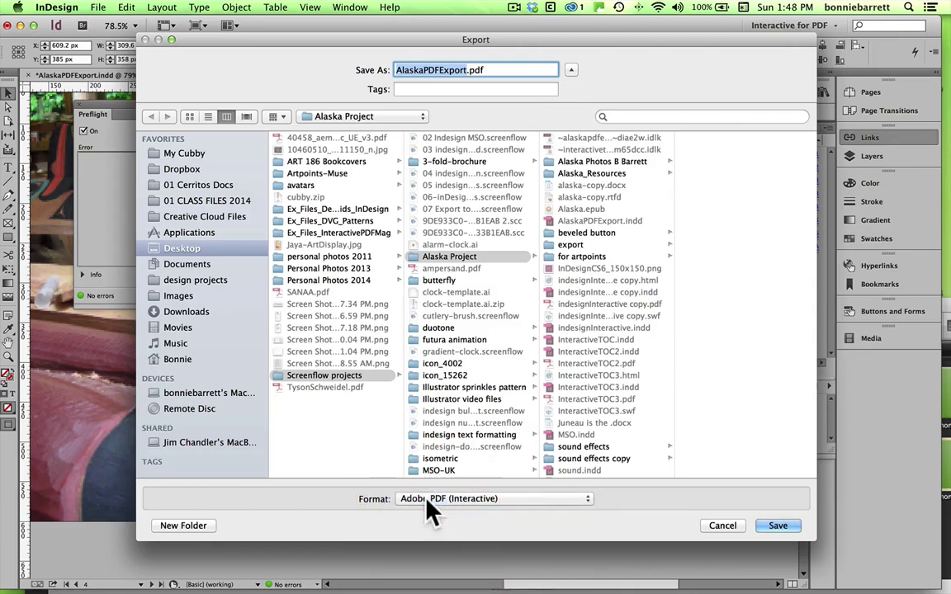
pyautogui.click(779, 528)
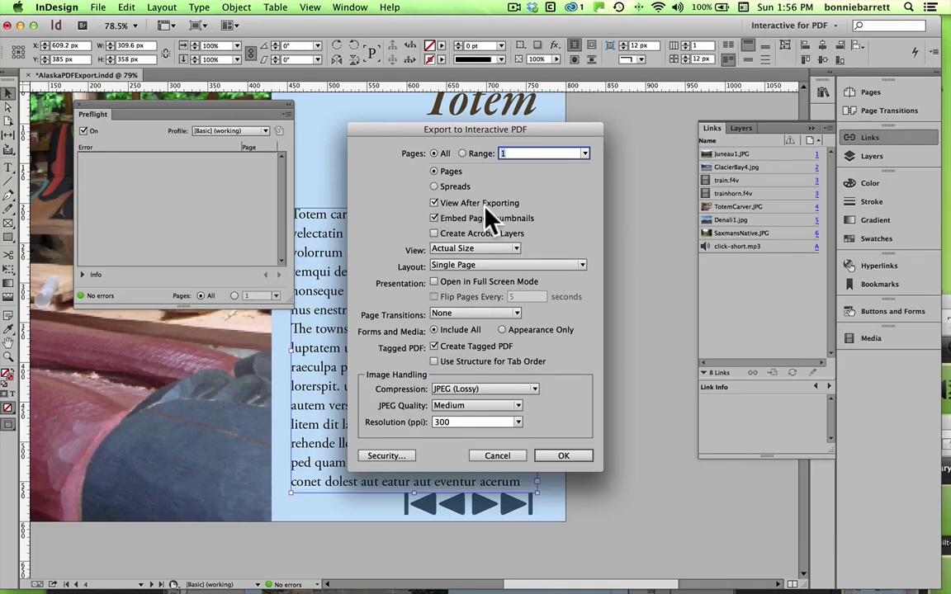
# Step: Set the PDF's view to Default, with page transitions set to None and Create Tagged PDF enabled
pyautogui.click(510, 249)
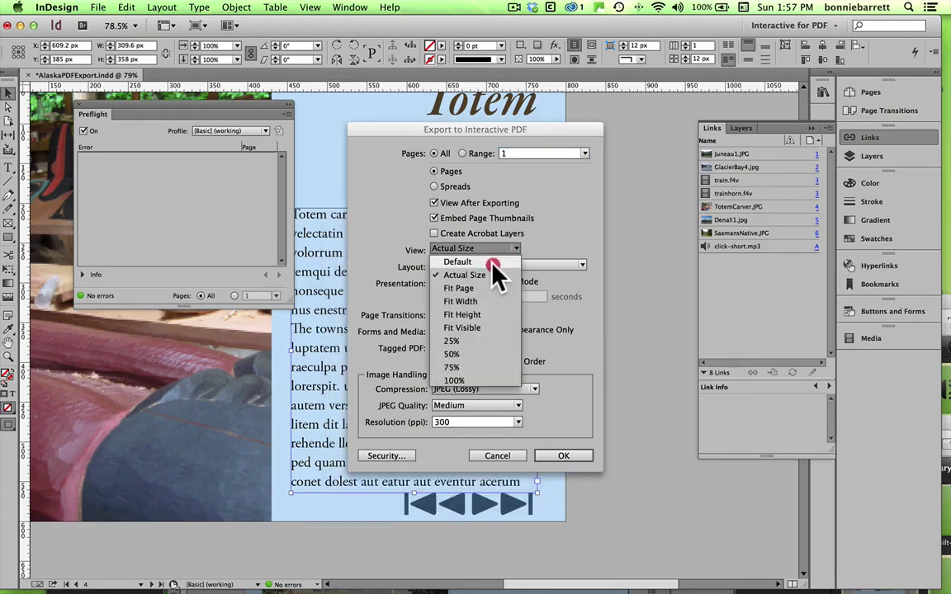
pyautogui.click(493, 262)
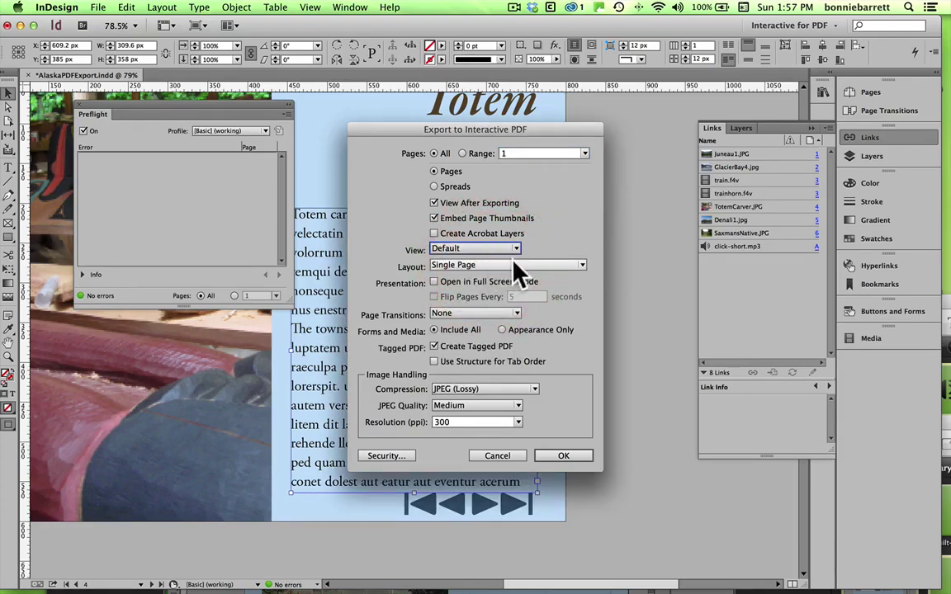
pyautogui.click(462, 317)
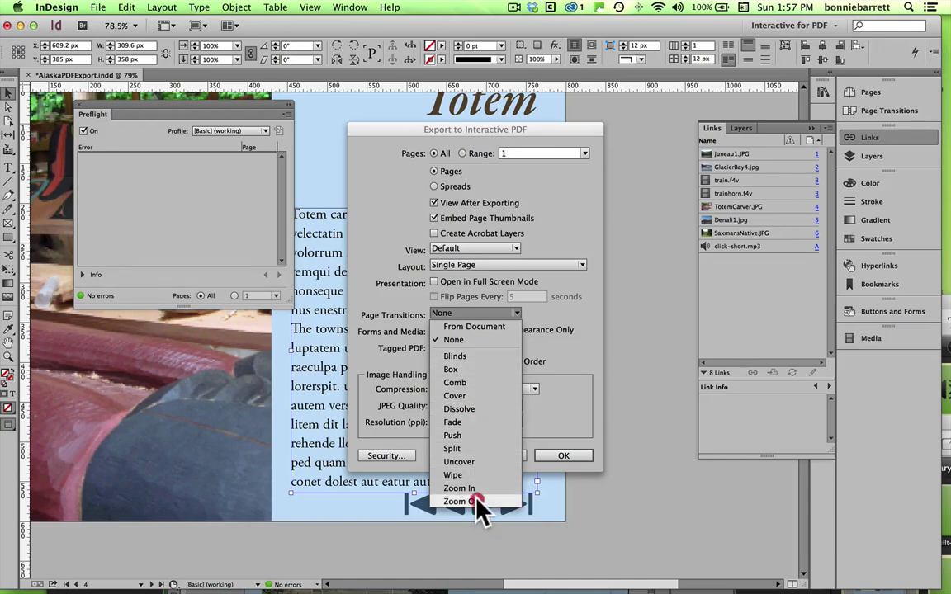
pyautogui.click(456, 340)
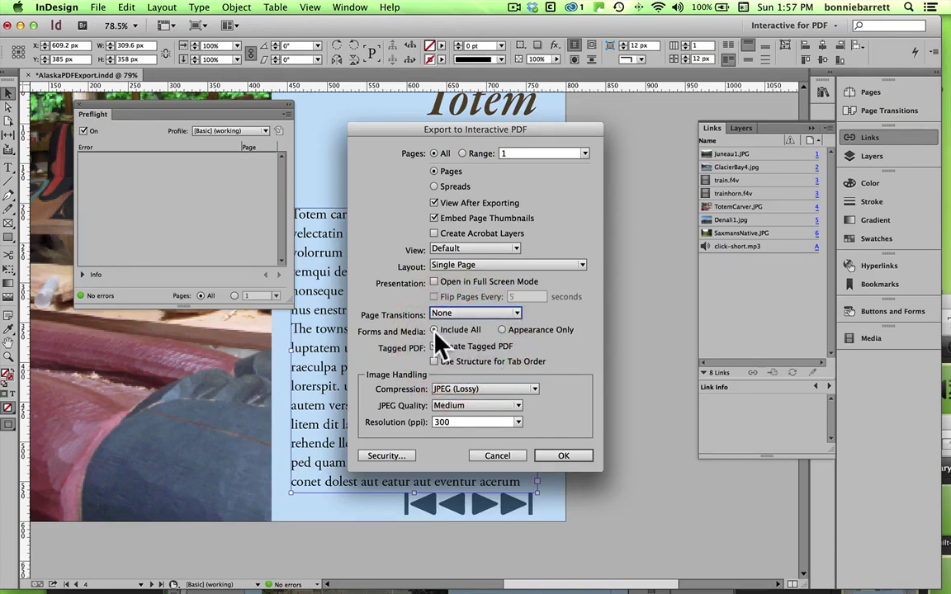
pyautogui.click(435, 347)
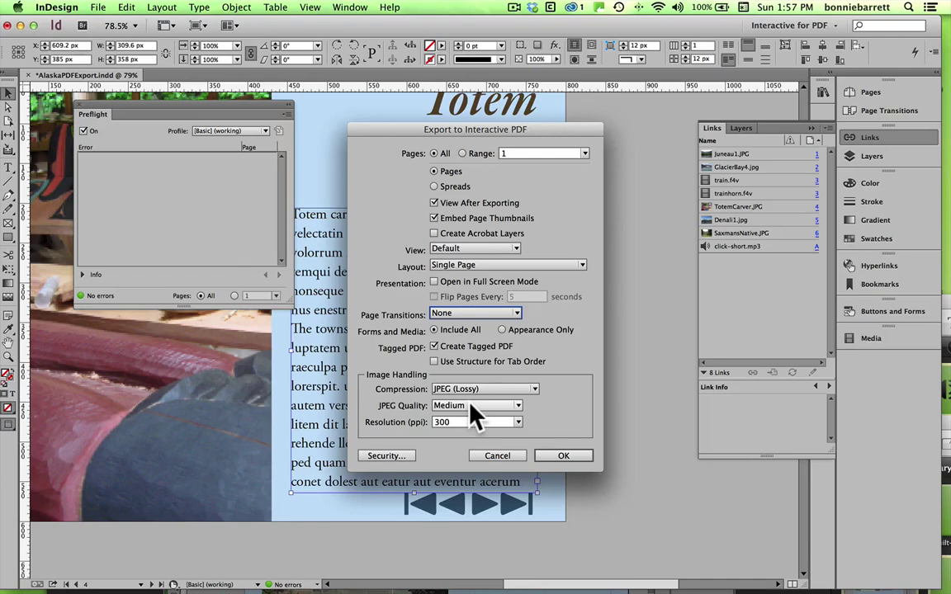
# Step: Set the image resolution to 144 ppi and export the interactive PDF
pyautogui.click(517, 422)
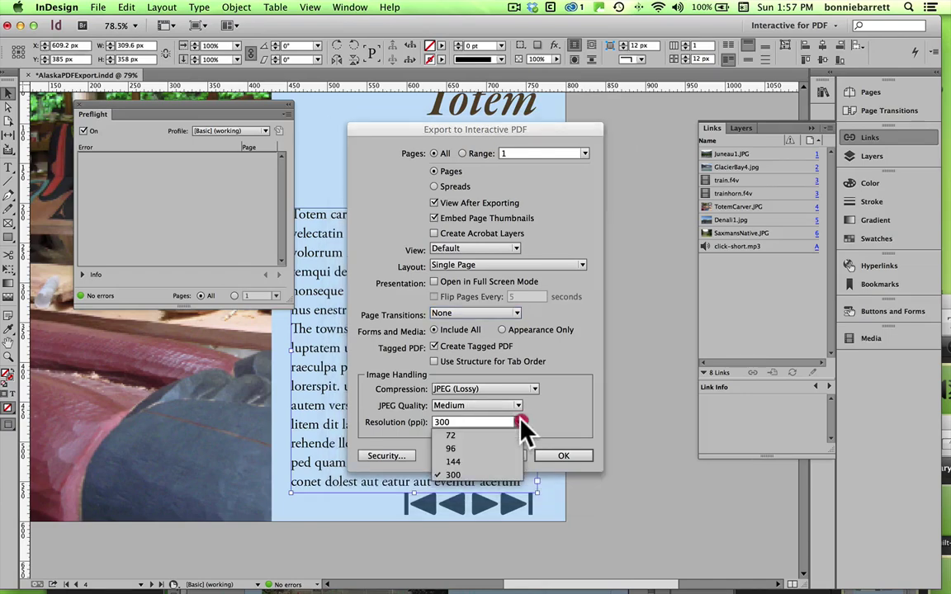
pyautogui.click(484, 436)
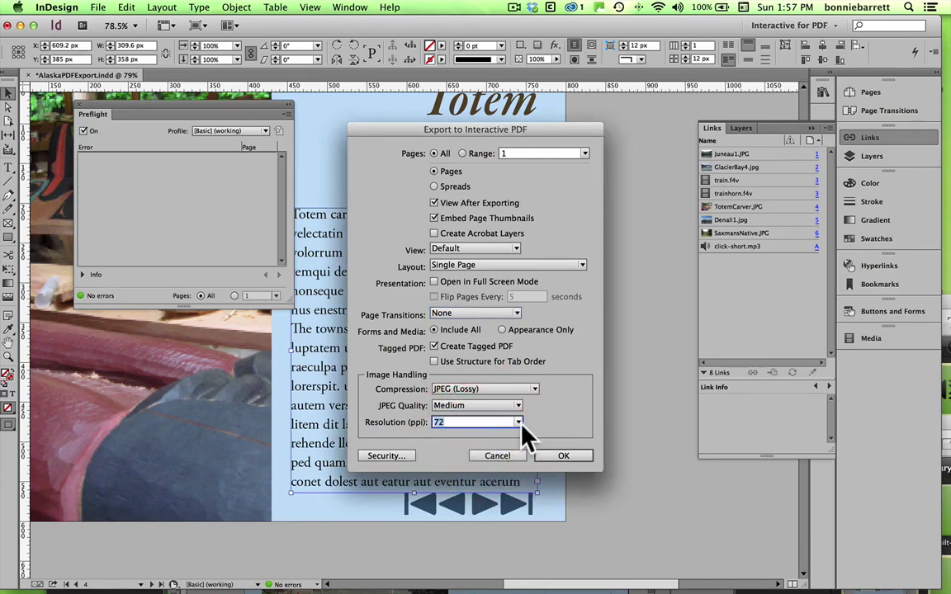
pyautogui.click(517, 422)
pyautogui.click(489, 467)
pyautogui.click(566, 458)
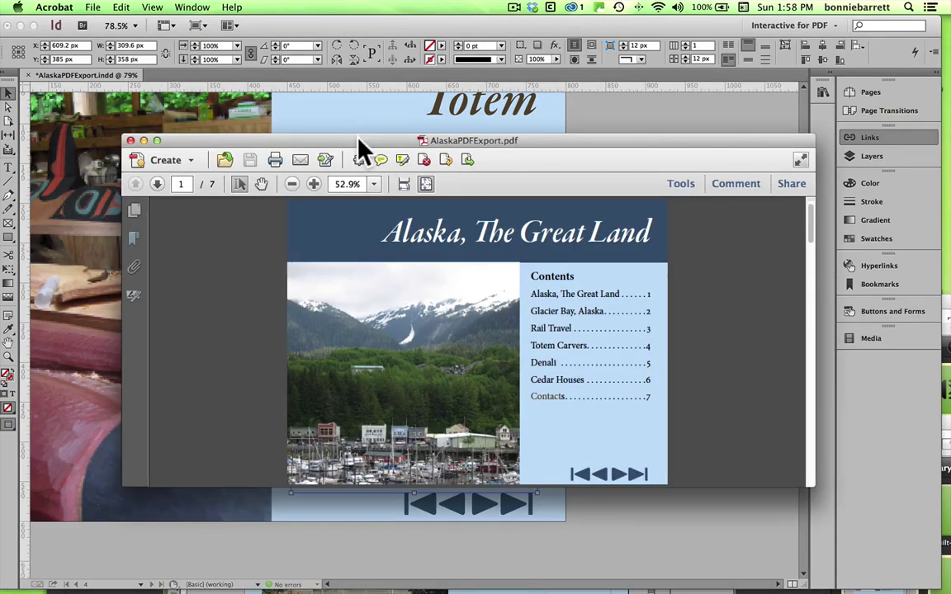
# Step: In Acrobat, reposition and enlarge the AlaskaPDFExport.pdf window and show the document's bookmarks
pyautogui.moveTo(359, 145); pyautogui.dragTo(295, 76)
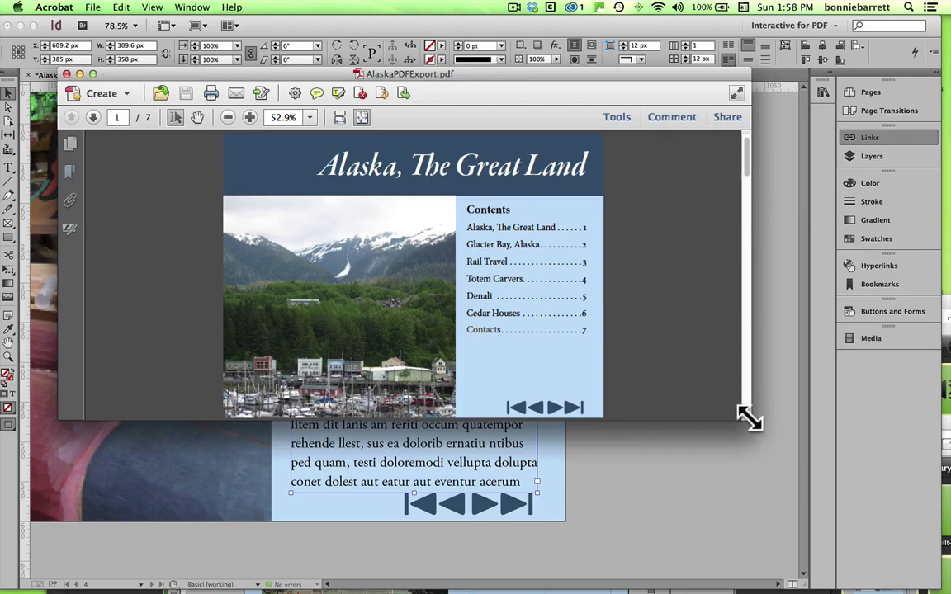
pyautogui.moveTo(749, 418); pyautogui.dragTo(820, 544)
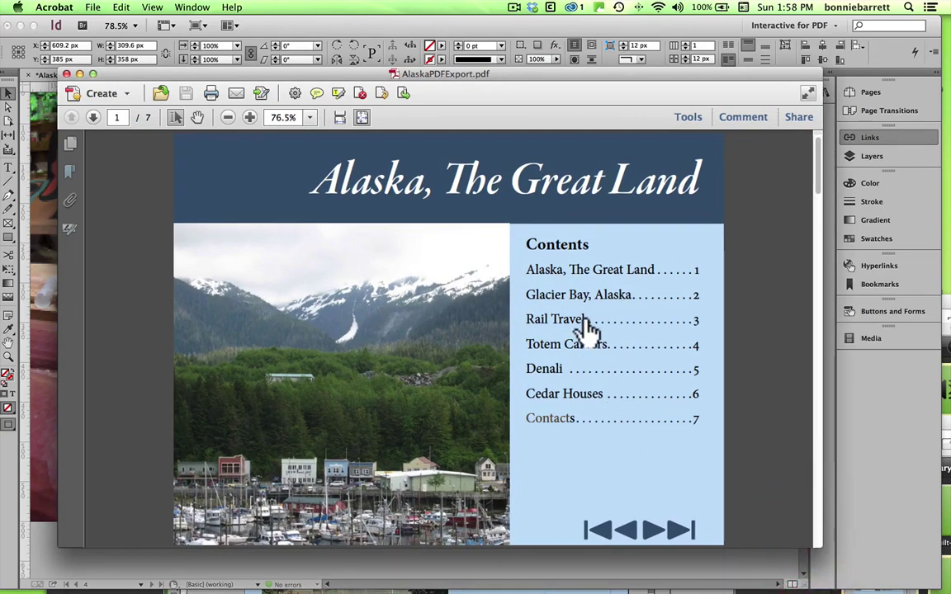
pyautogui.click(71, 171)
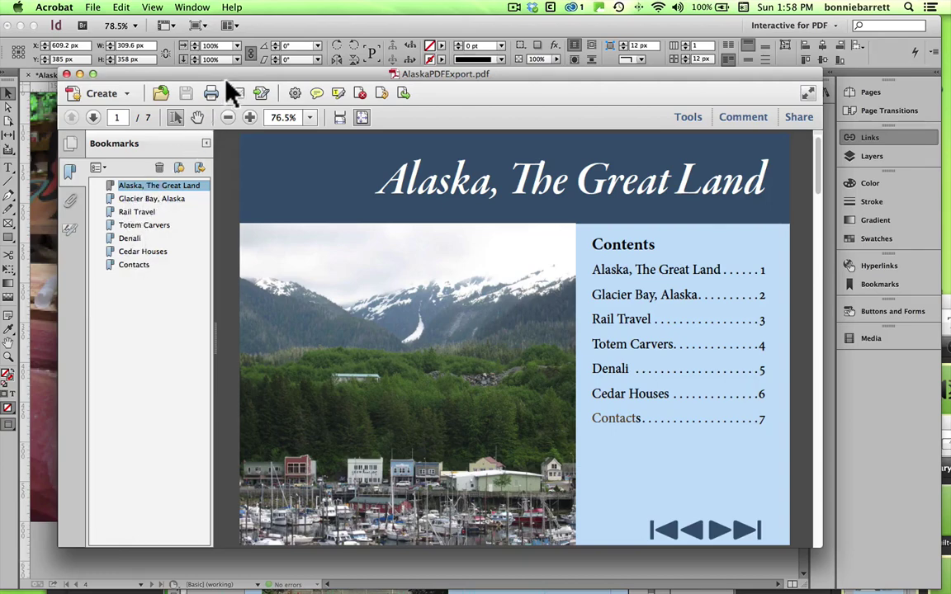
pyautogui.moveTo(203, 73); pyautogui.dragTo(166, 62)
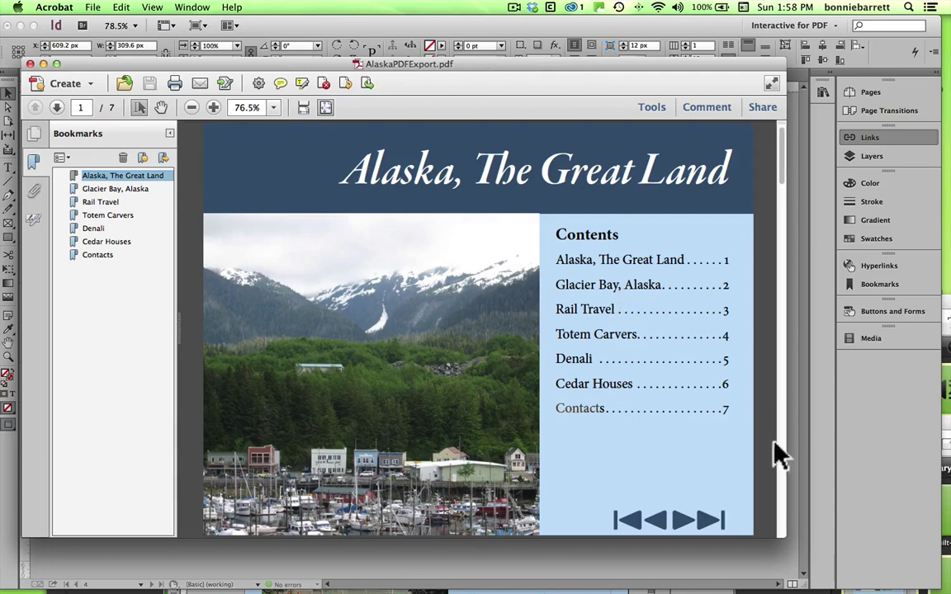
pyautogui.moveTo(785, 536); pyautogui.dragTo(798, 561)
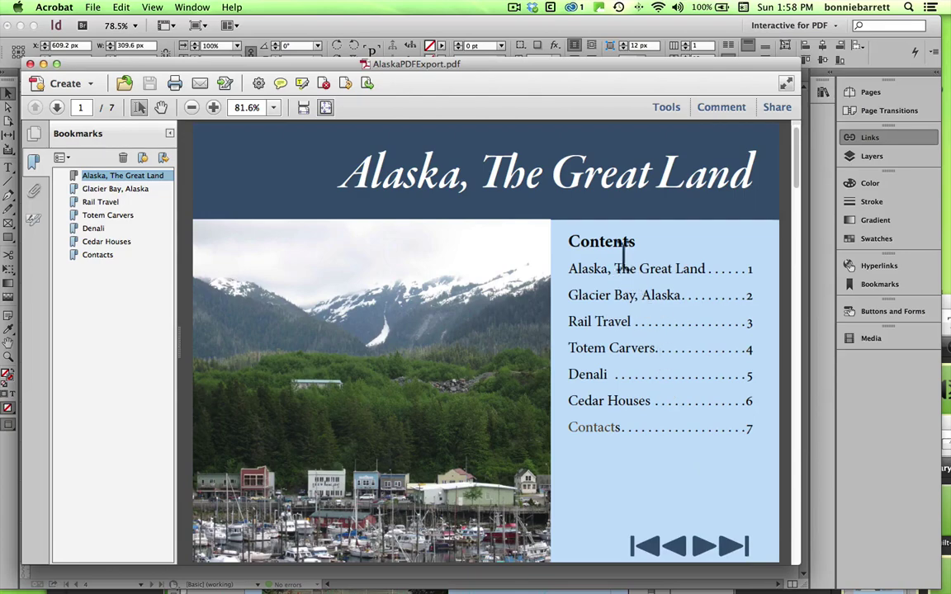
# Step: Test the Glacier Bay, Alaska contents link and return through the Alaska, The Great Land bookmark
pyautogui.click(607, 298)
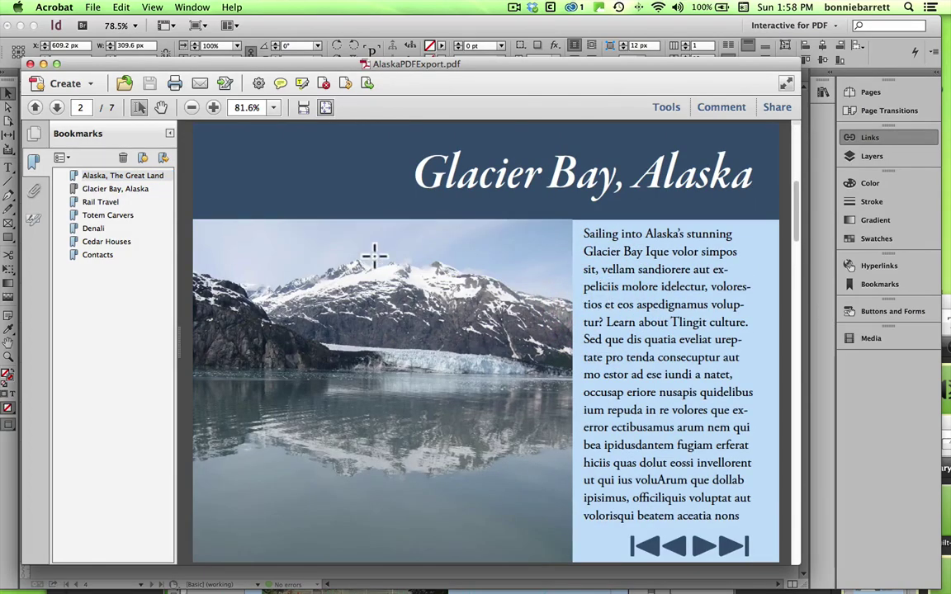
pyautogui.click(114, 176)
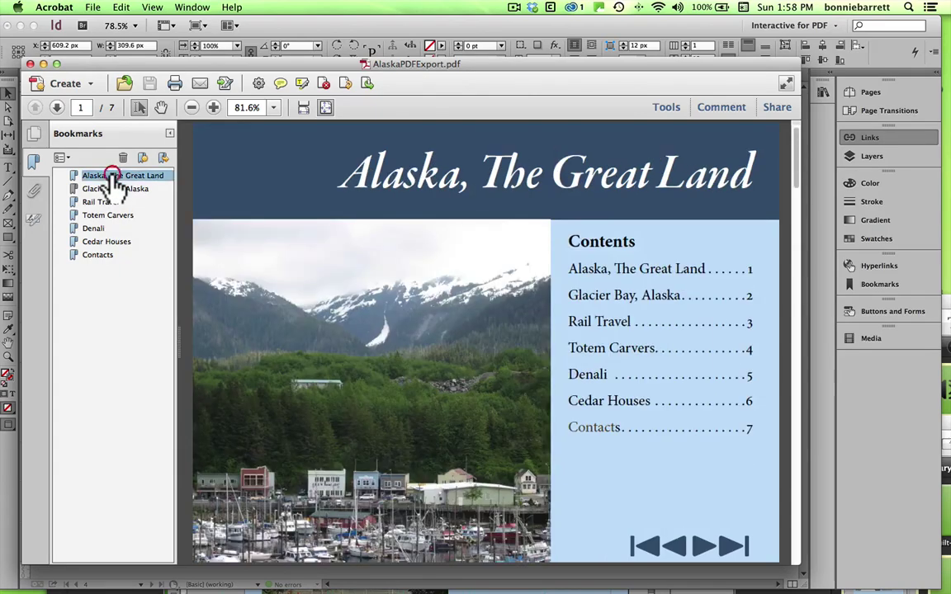
# Step: Page forward to Rail Travel, play its train video and follow the Discover small town Alaska link
pyautogui.click(703, 551)
pyautogui.click(702, 551)
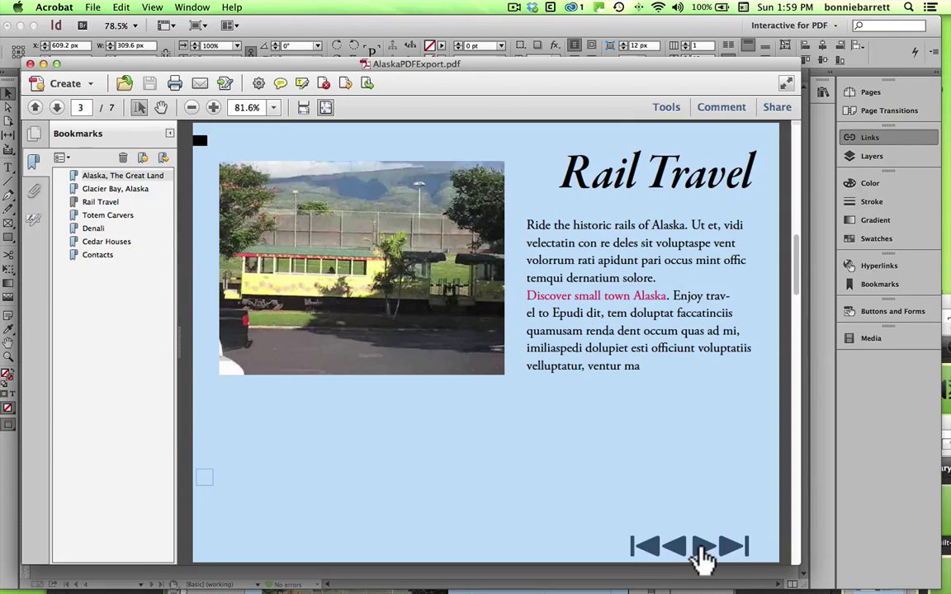
pyautogui.click(297, 350)
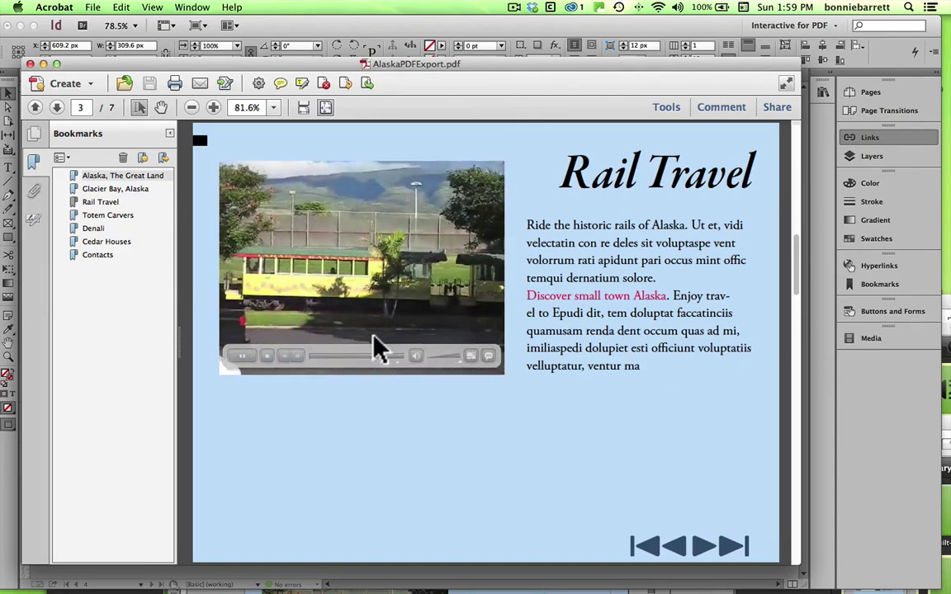
pyautogui.click(557, 305)
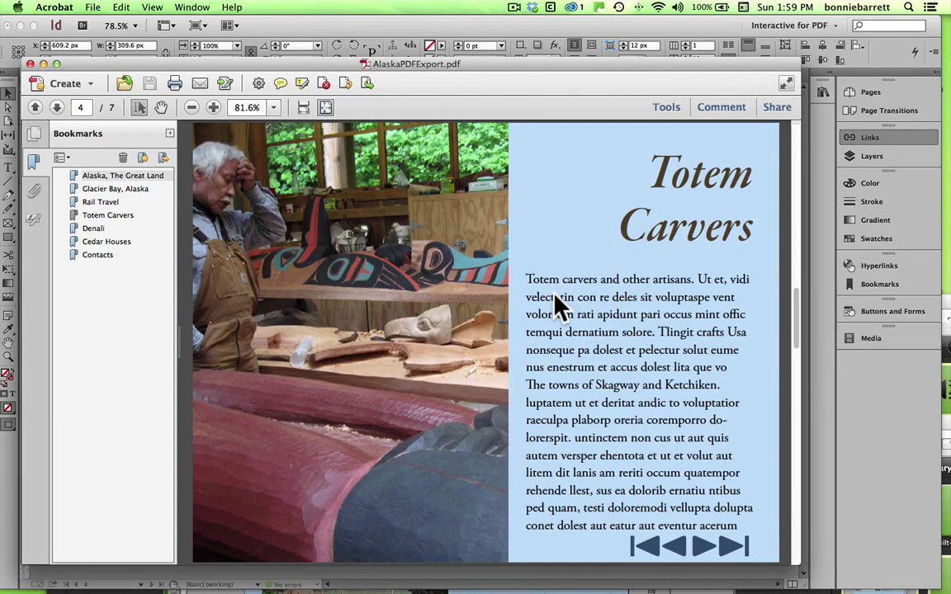
# Step: Jump to the last page, Contacts, and test the Alaska.gov link, keeping the browser window below the PDF
pyautogui.click(730, 548)
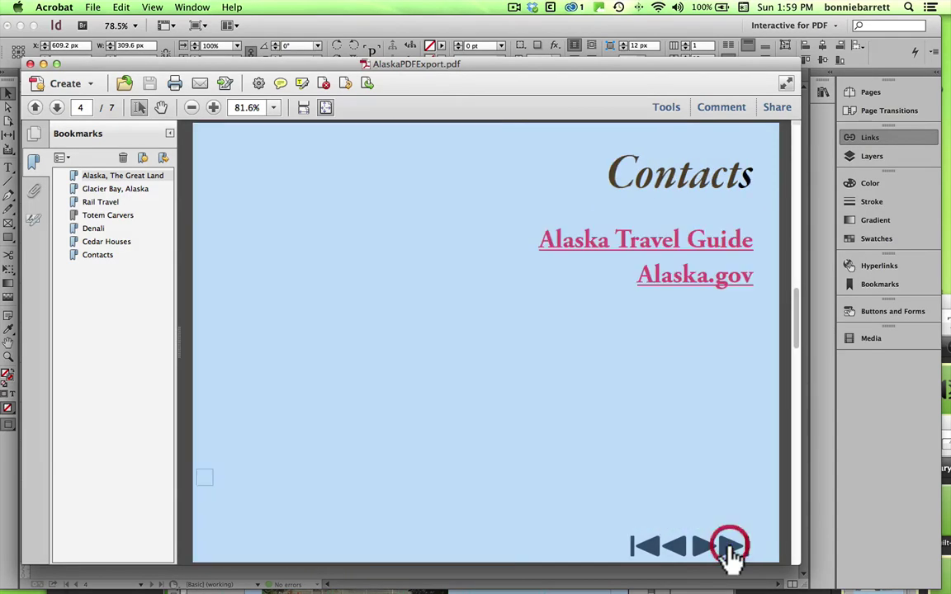
pyautogui.click(664, 295)
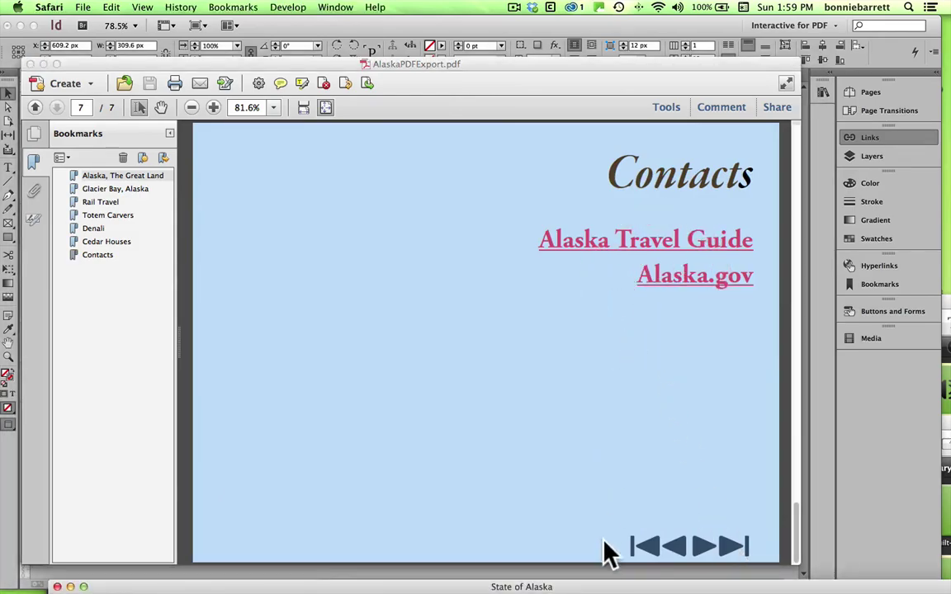
pyautogui.moveTo(603, 582)
pyautogui.mouseDown()
pyautogui.moveTo(579, 562)
pyautogui.moveTo(509, 11)
pyautogui.moveTo(560, 268)
pyautogui.moveTo(594, 578)
pyautogui.mouseUp()
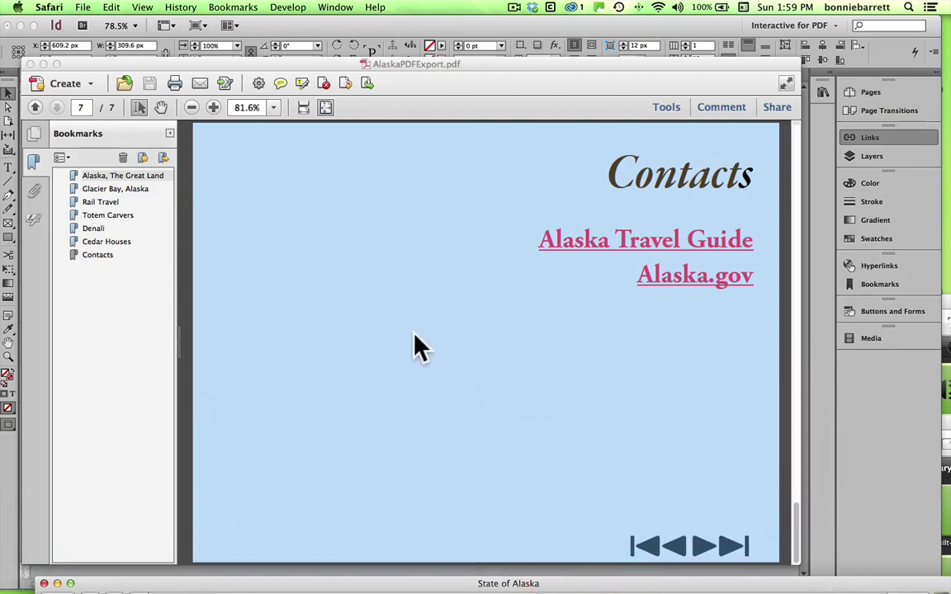
# Step: Test the PDF's first, previous and next page buttons by moving repeatedly between Alaska, The Great Land and Glacier Bay, Alaska
pyautogui.click(645, 552)
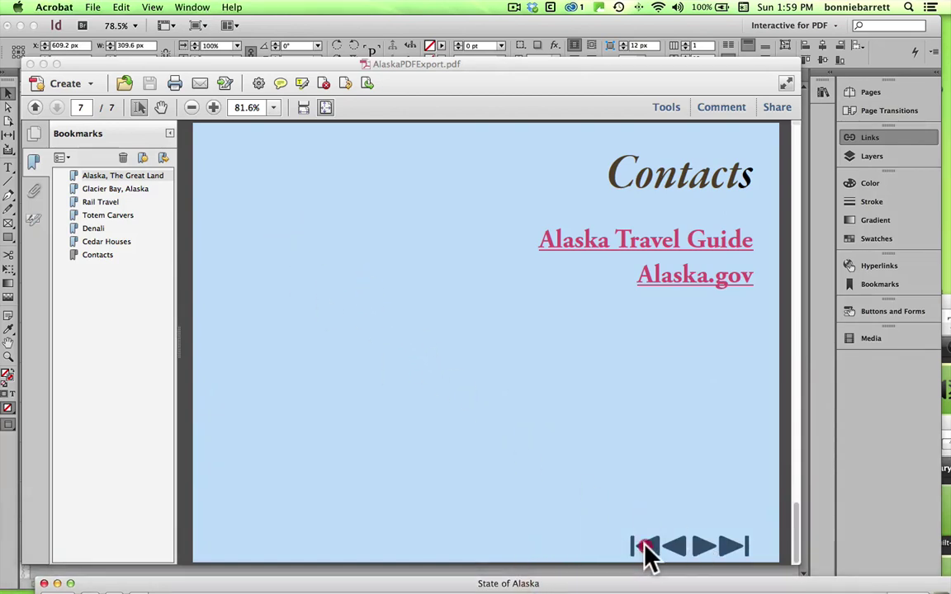
pyautogui.click(700, 553)
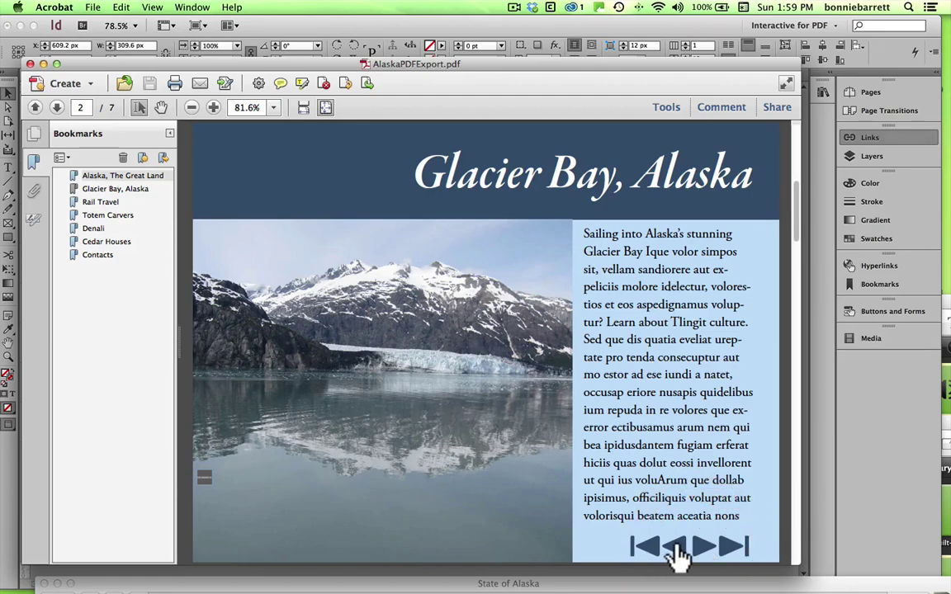
pyautogui.click(676, 551)
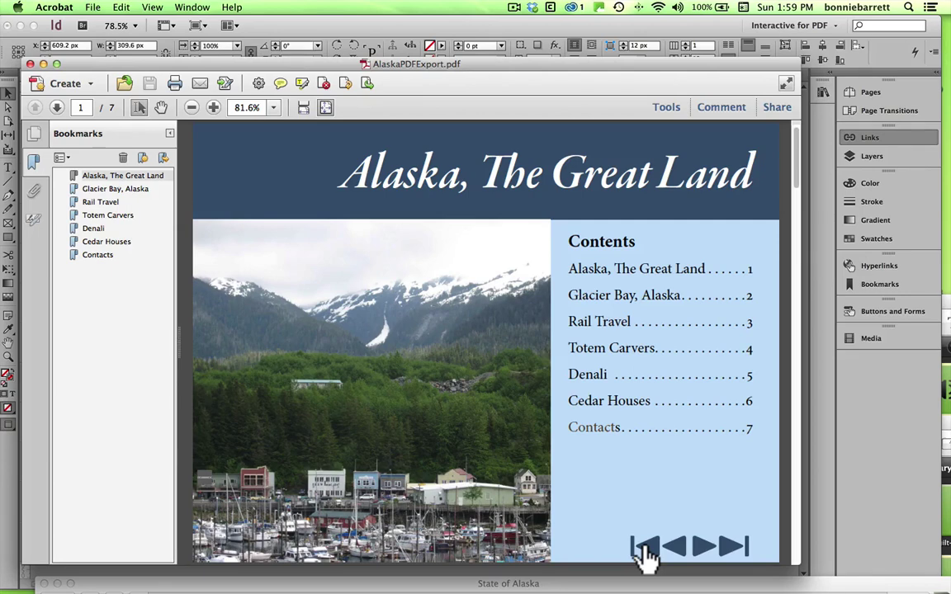
pyautogui.click(642, 548)
pyautogui.click(703, 548)
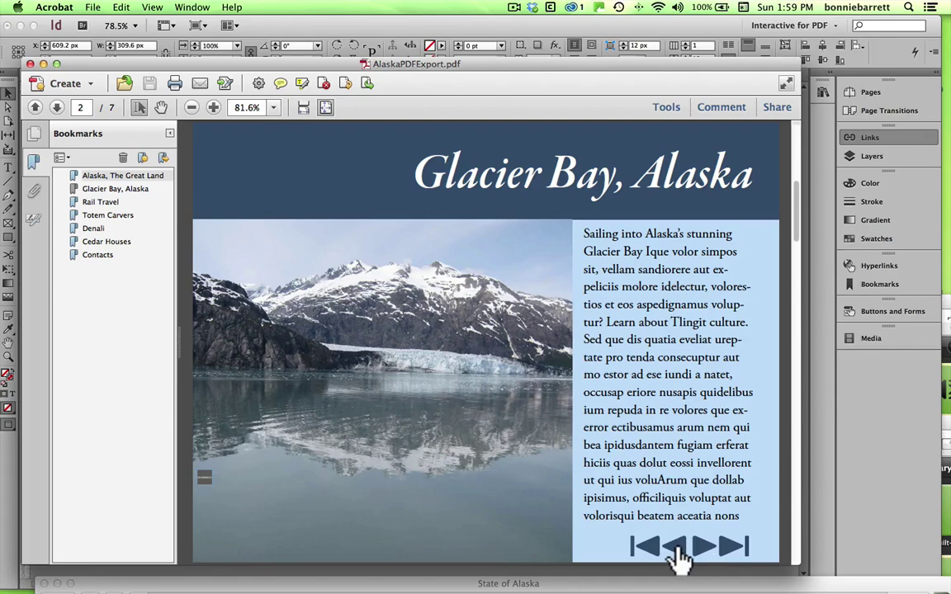
pyautogui.click(677, 552)
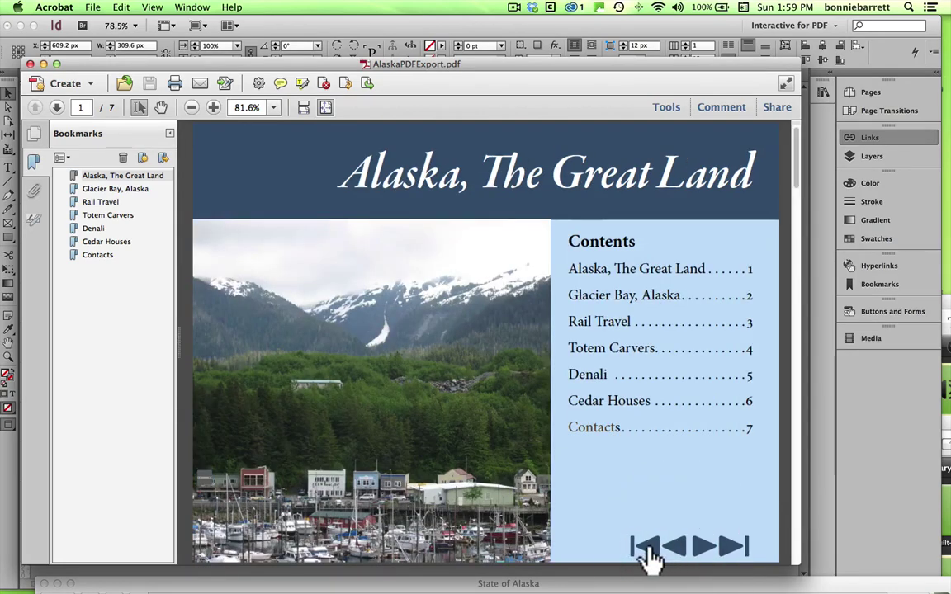
pyautogui.click(647, 557)
pyautogui.click(703, 548)
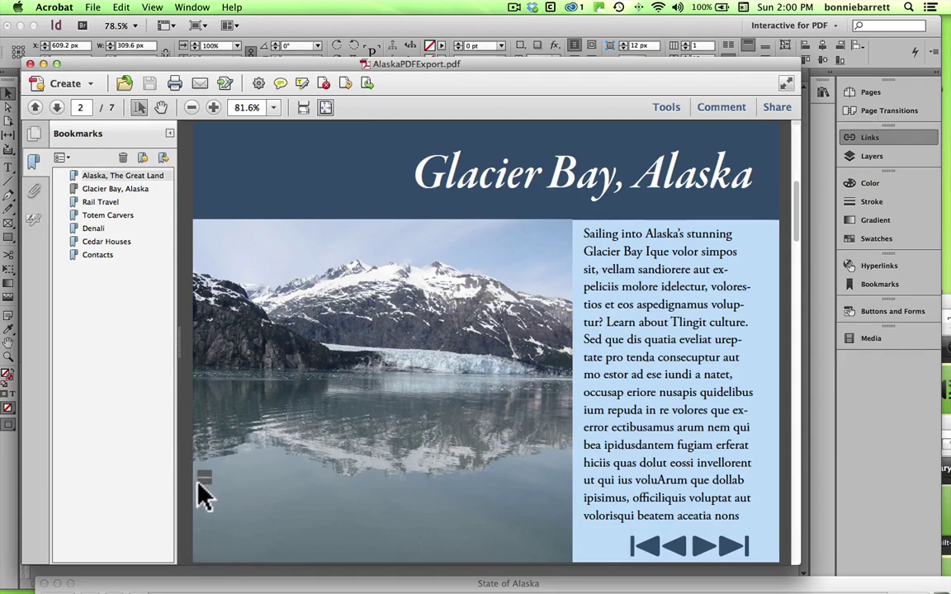
pyautogui.click(648, 548)
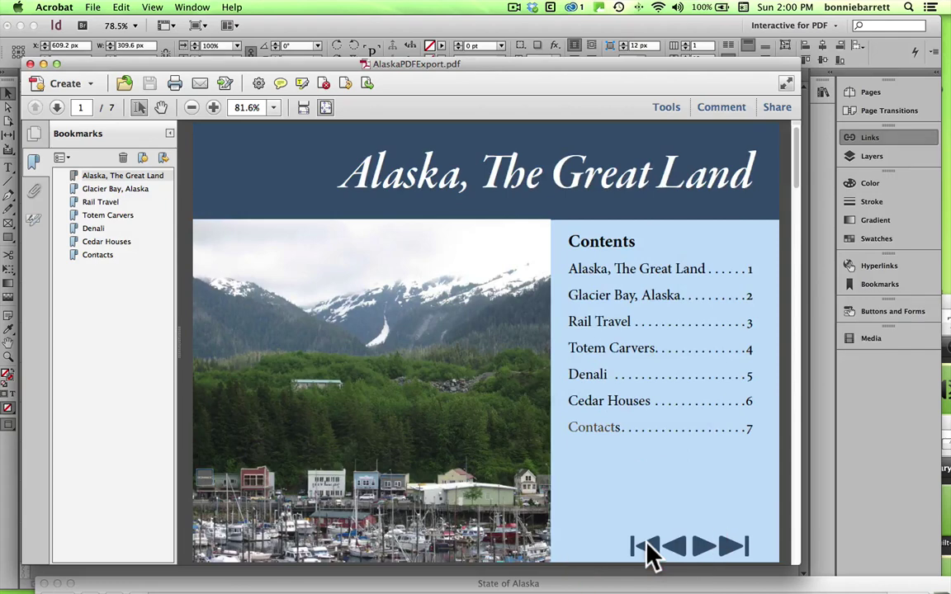
pyautogui.click(704, 557)
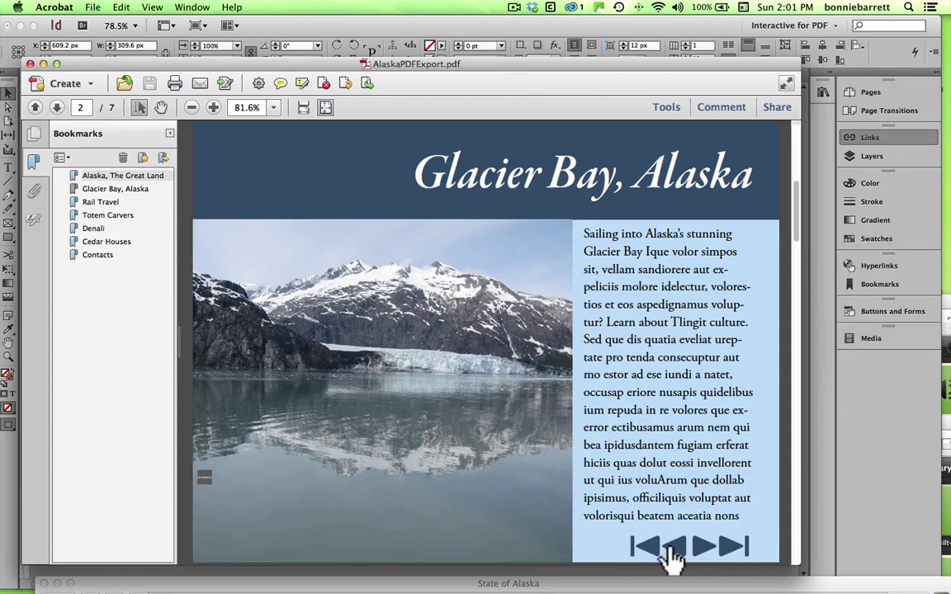
# Step: Step through the Rail Travel, Totem Carvers and Denali bookmarks to check their pages
pyautogui.click(98, 203)
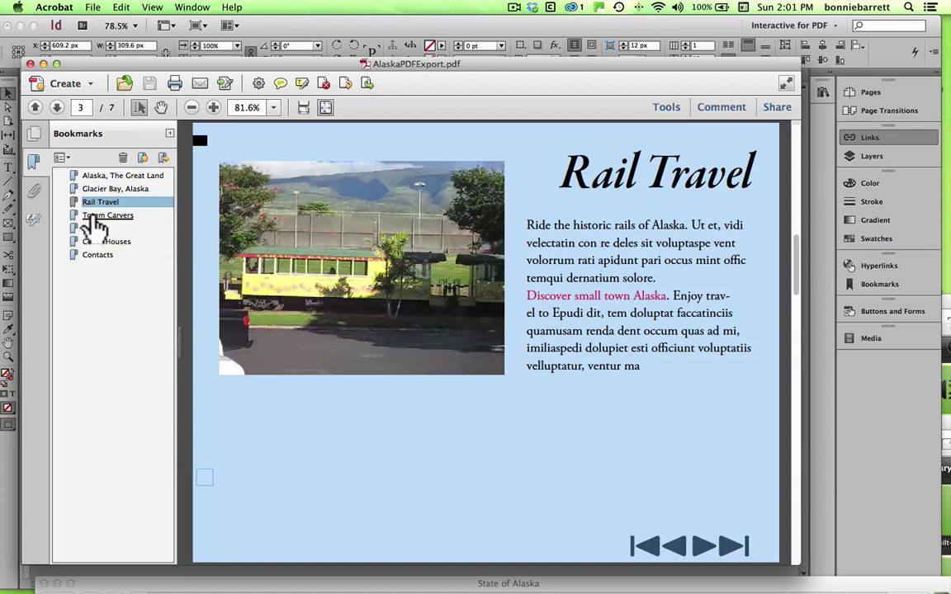
pyautogui.click(96, 218)
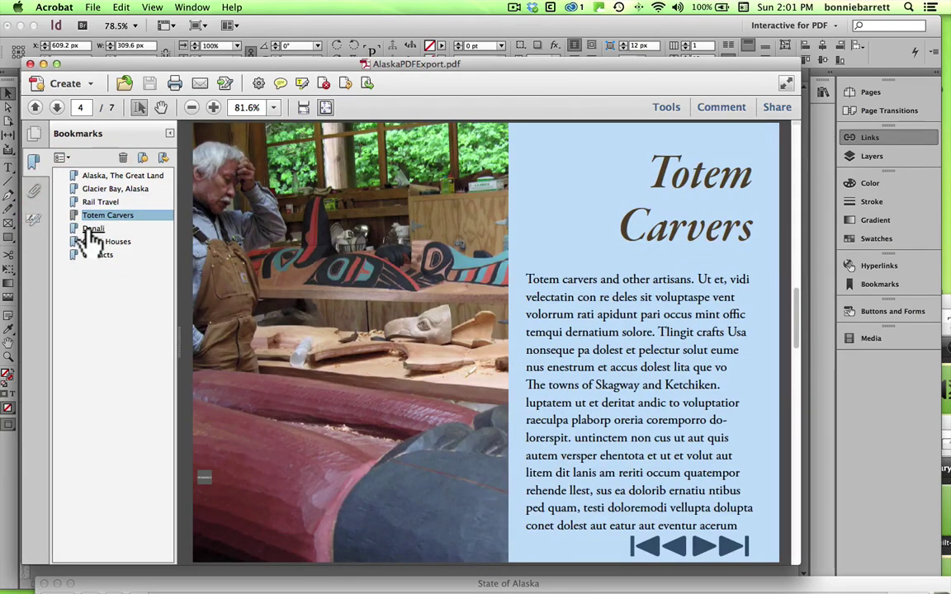
pyautogui.press('Down')
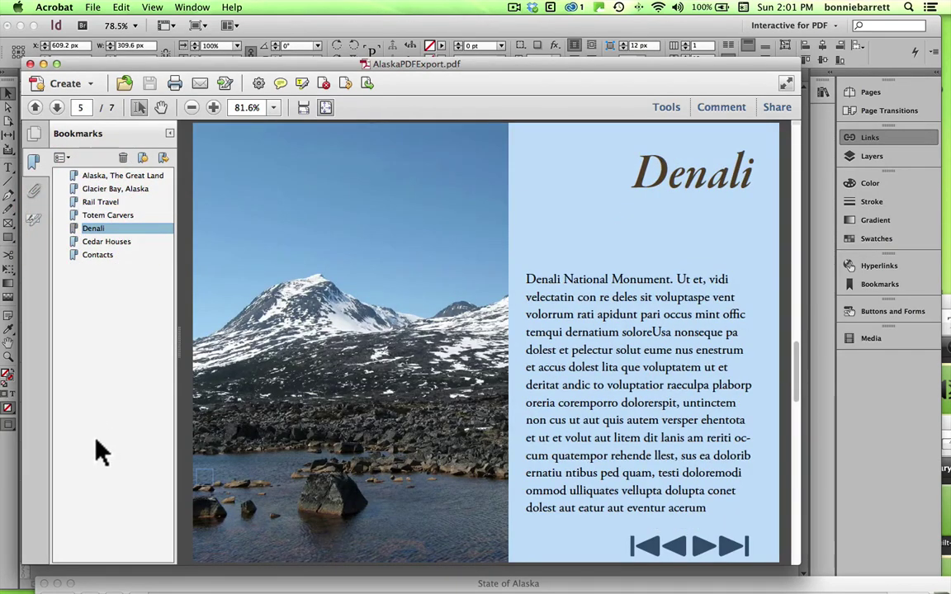